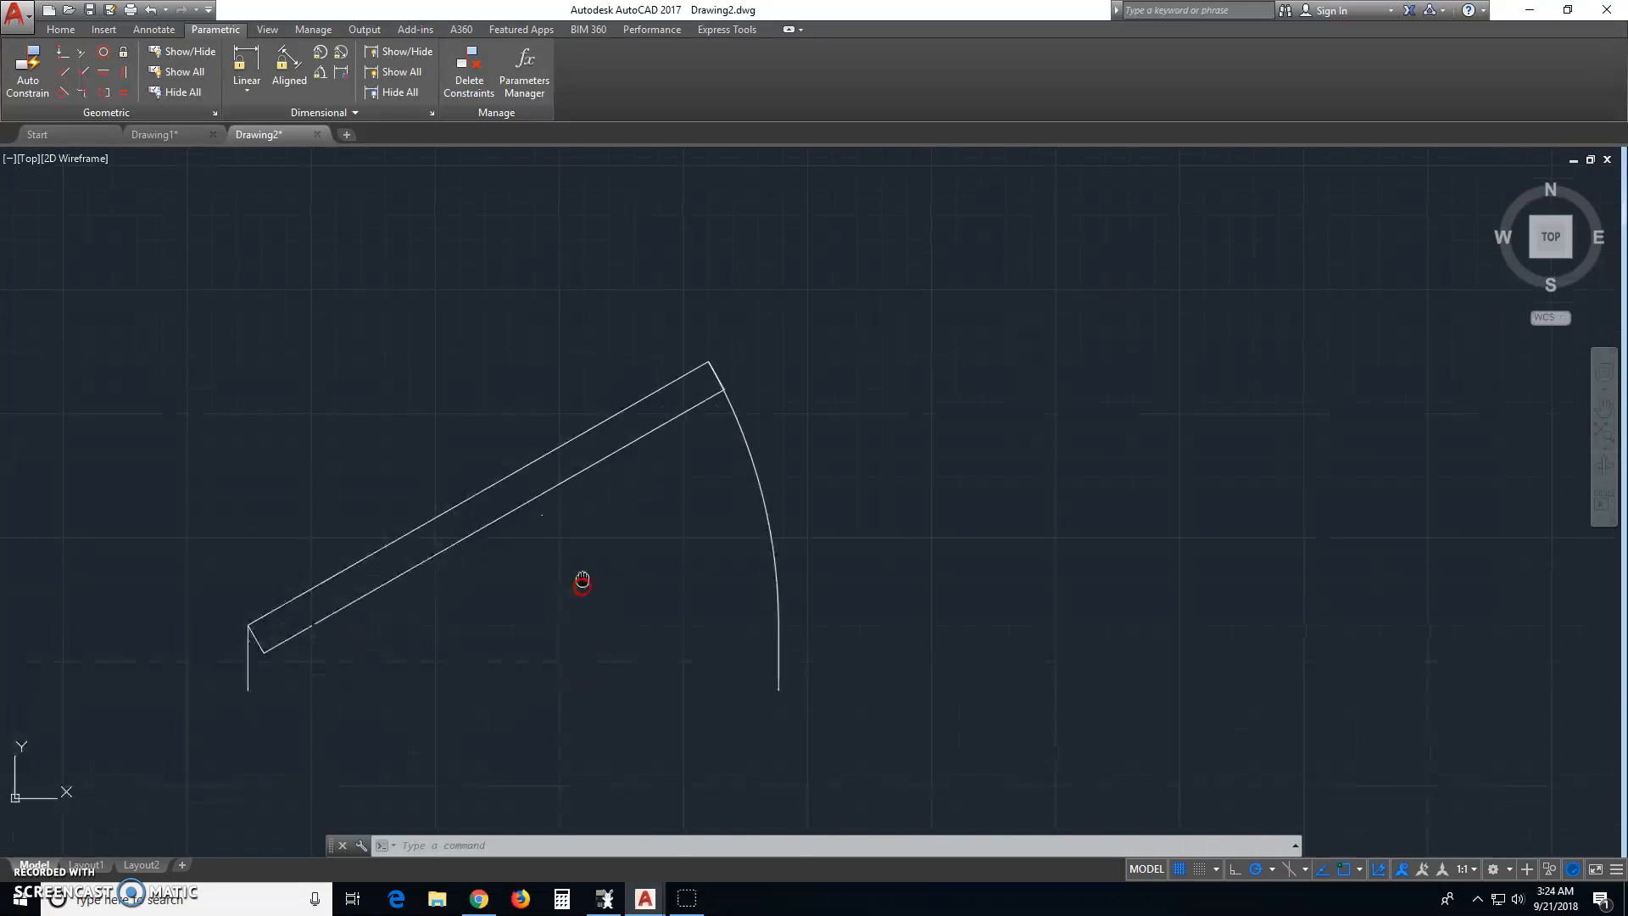
# Try to rotate the door panel about its hinge corner at the top of the left jamb line
pyautogui.scroll(-2, 603, 599)
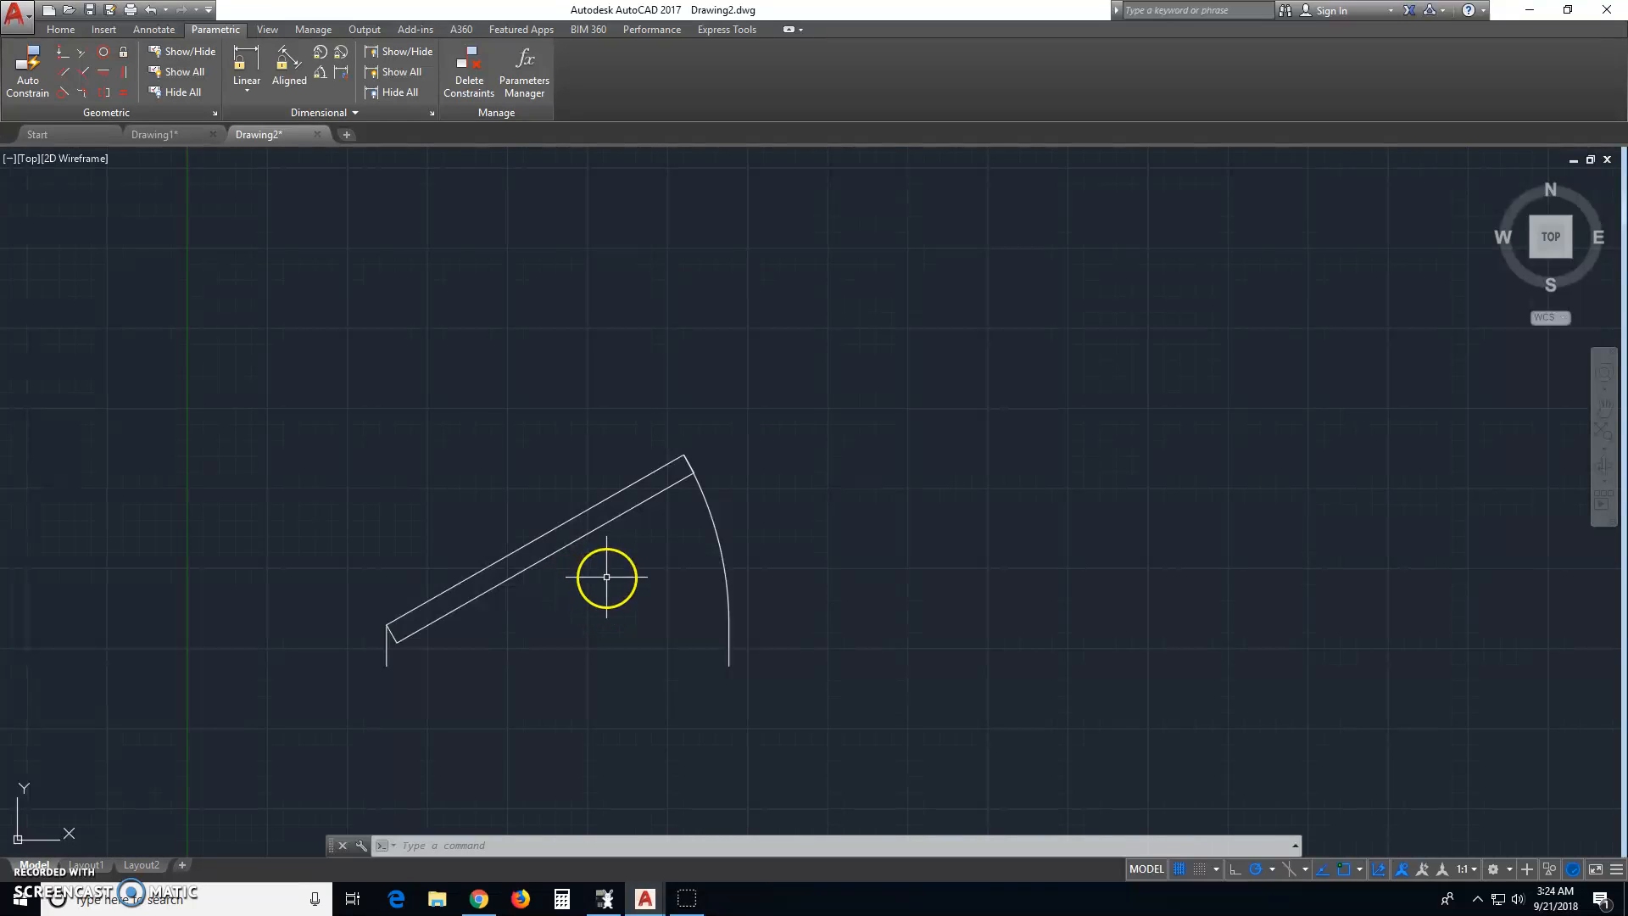
pyautogui.click(62, 30)
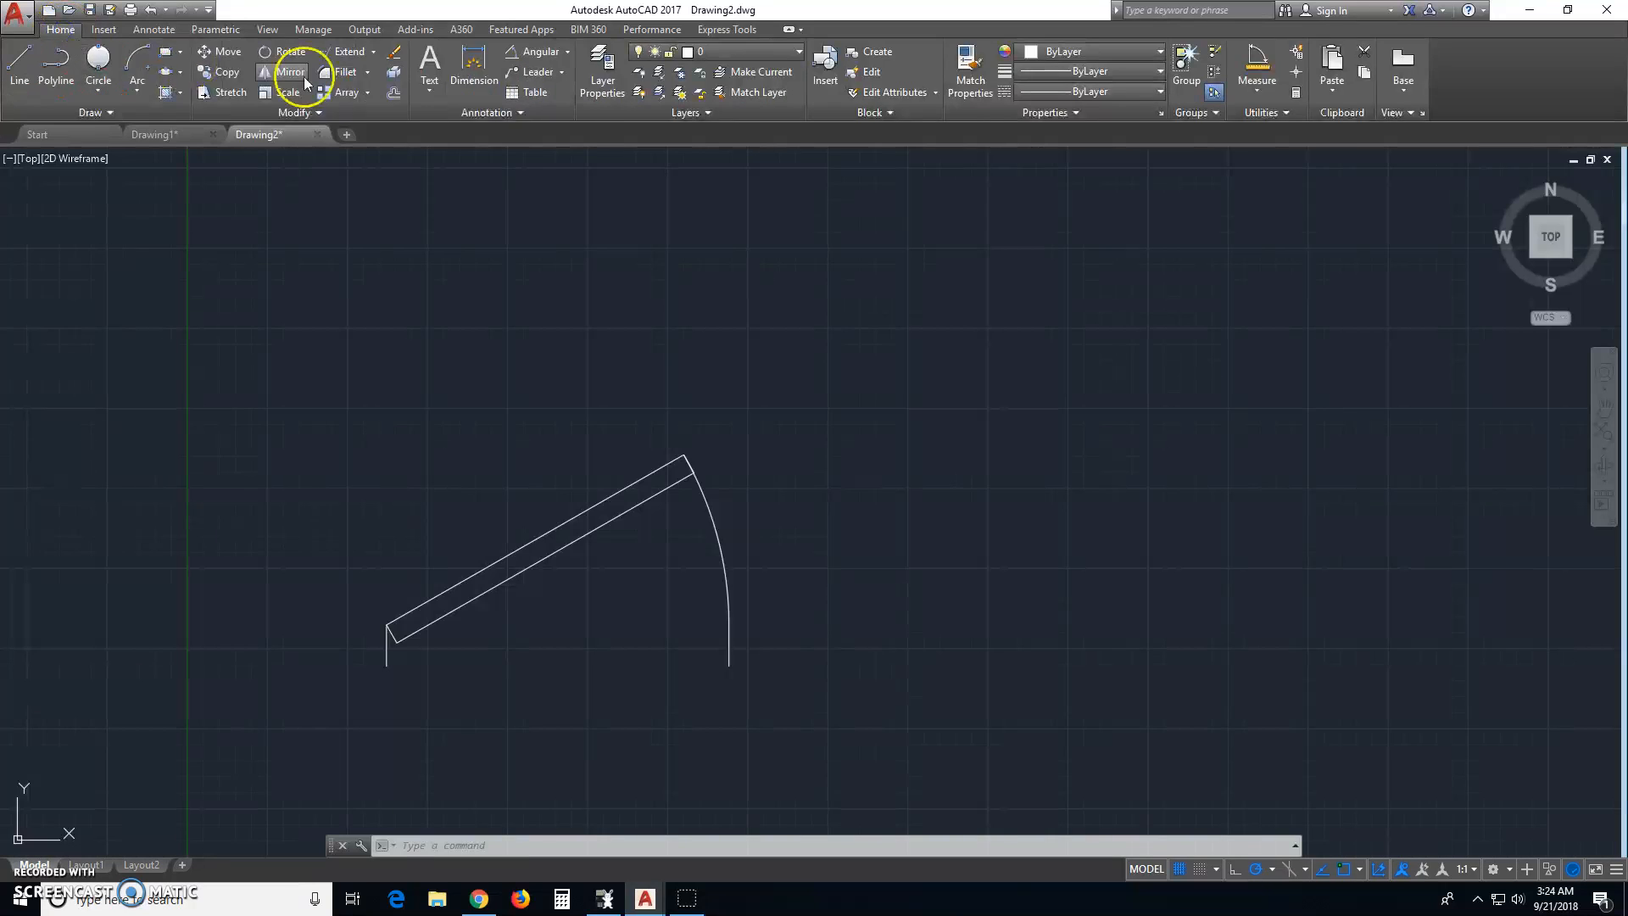
pyautogui.click(287, 55)
pyautogui.click(530, 566)
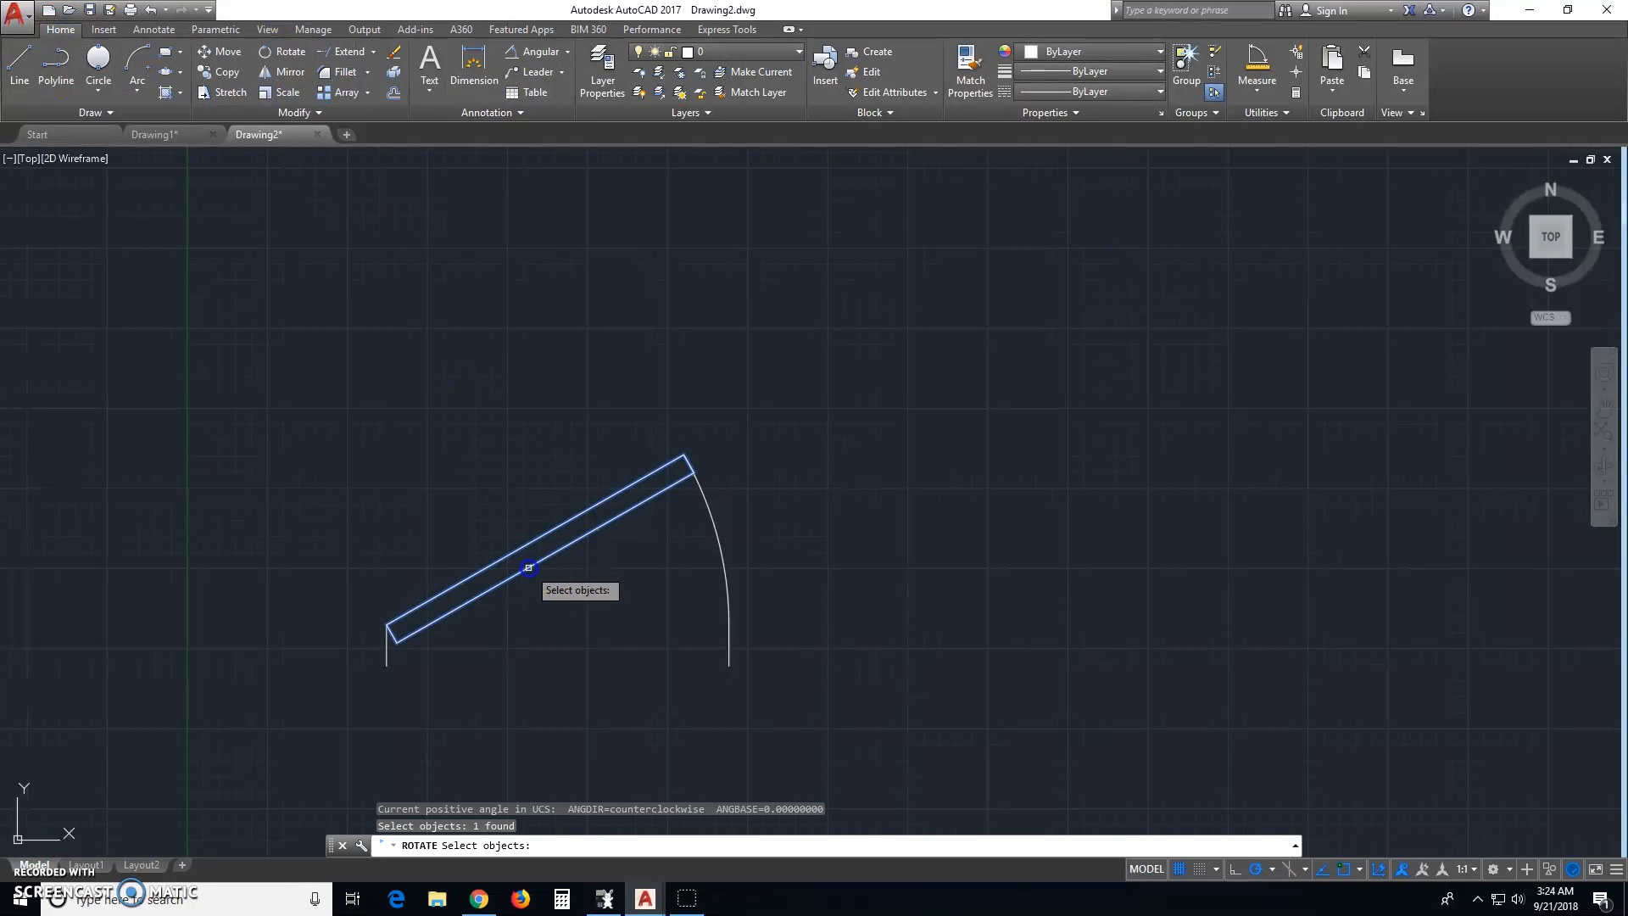
pyautogui.press('Return')
pyautogui.click(388, 626)
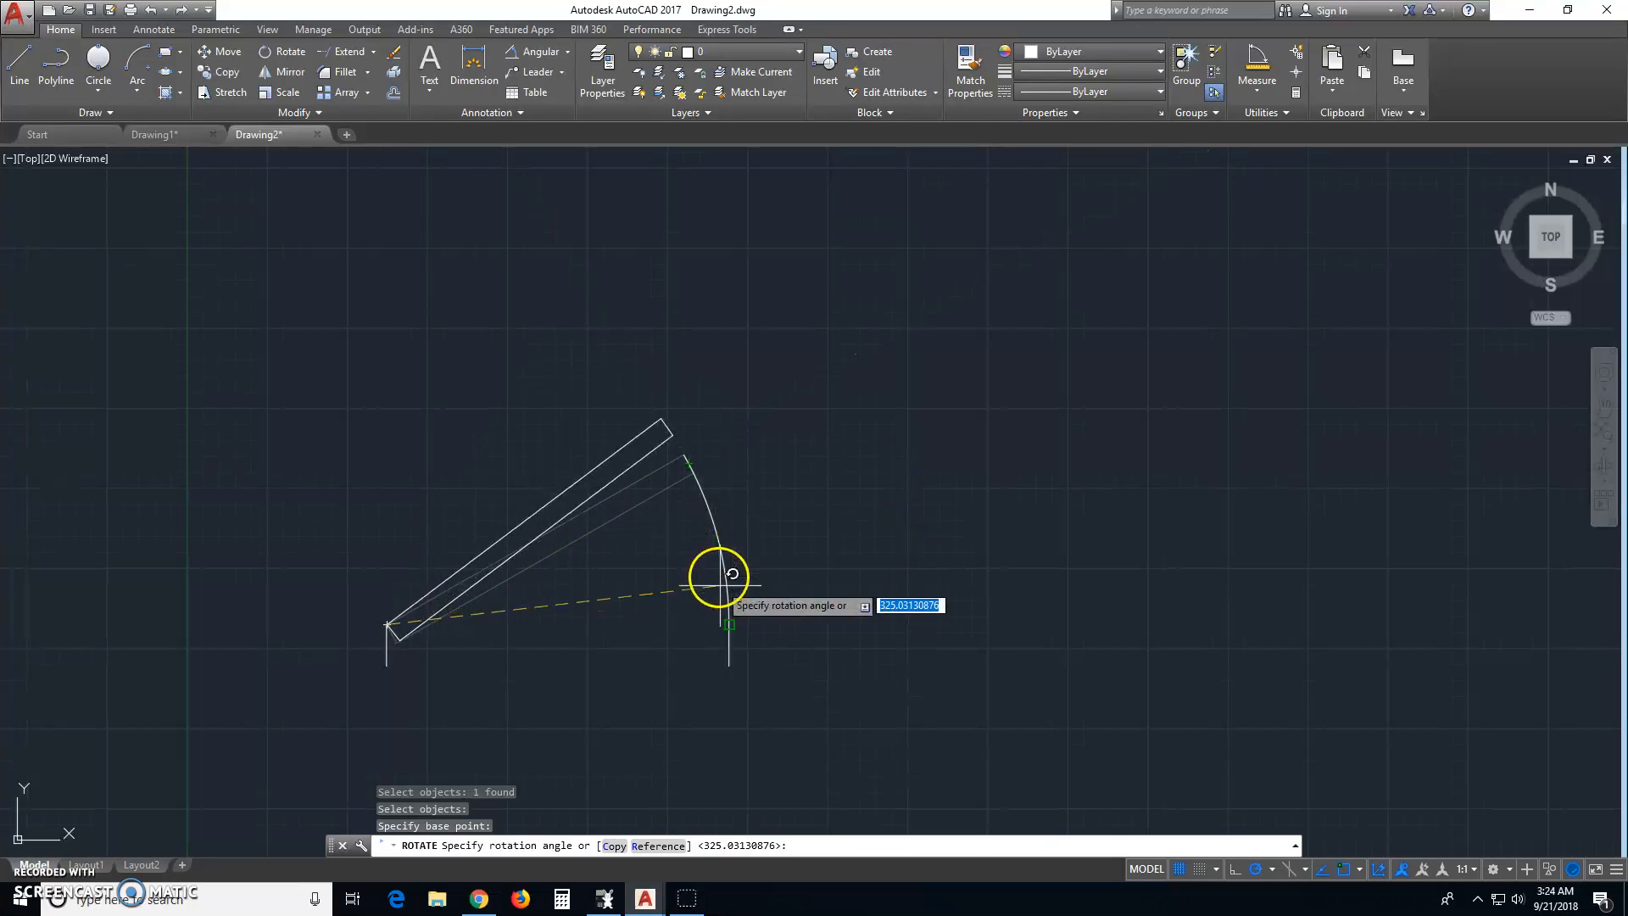
pyautogui.press('Escape')
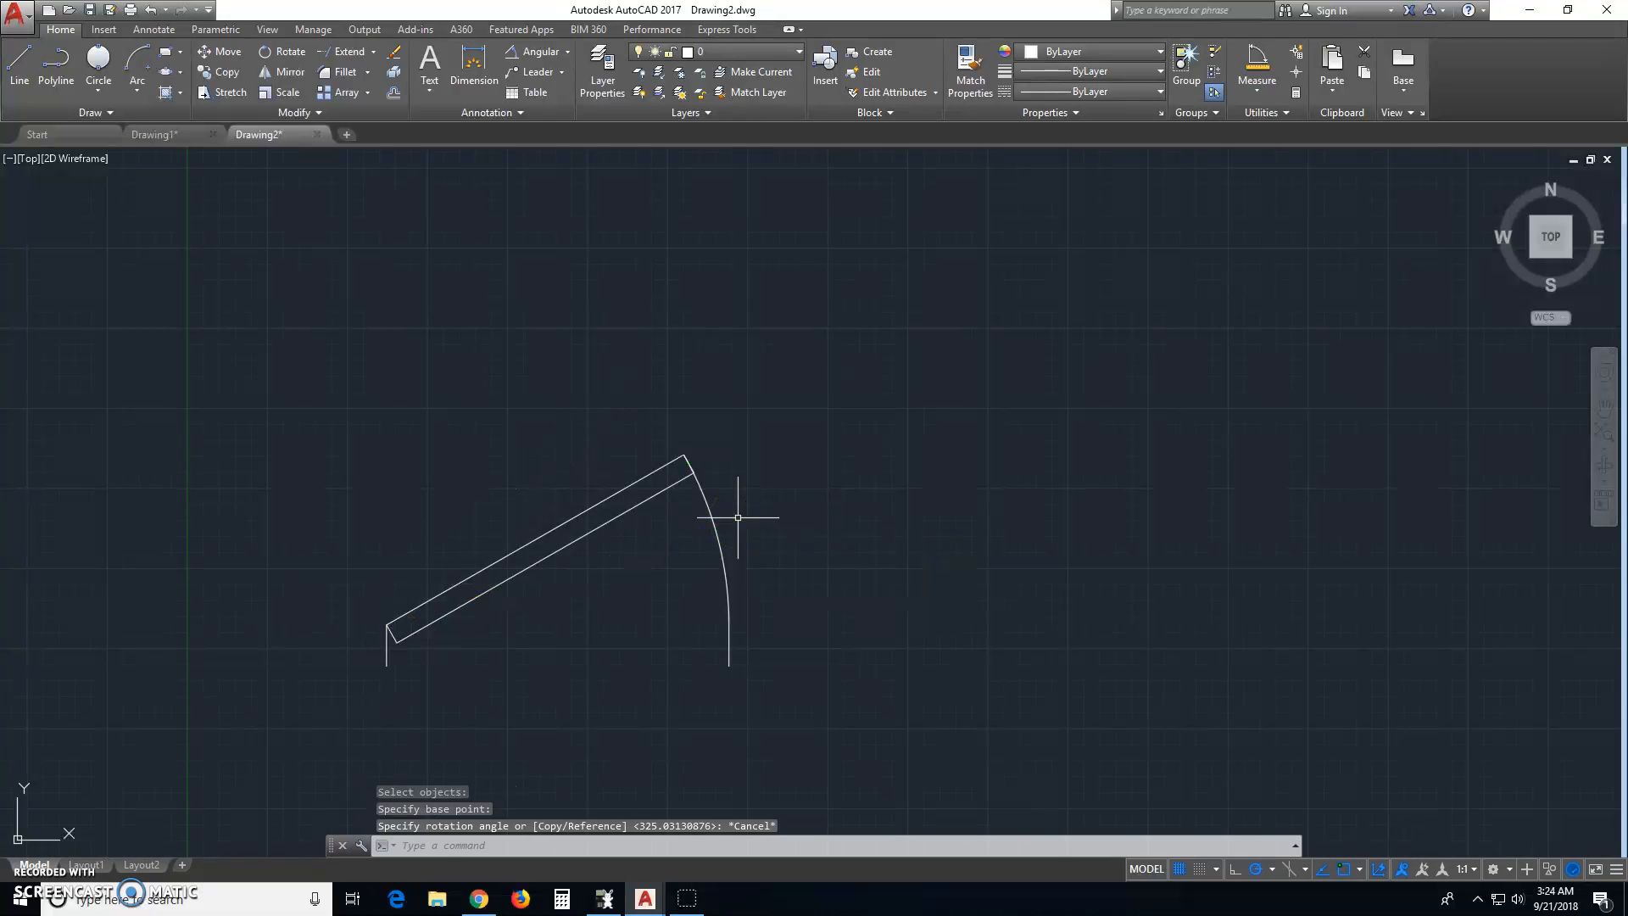
# Apply a coincident constraint between the door panel's upper free corner and the upper end of the swing arc
pyautogui.click(191, 34)
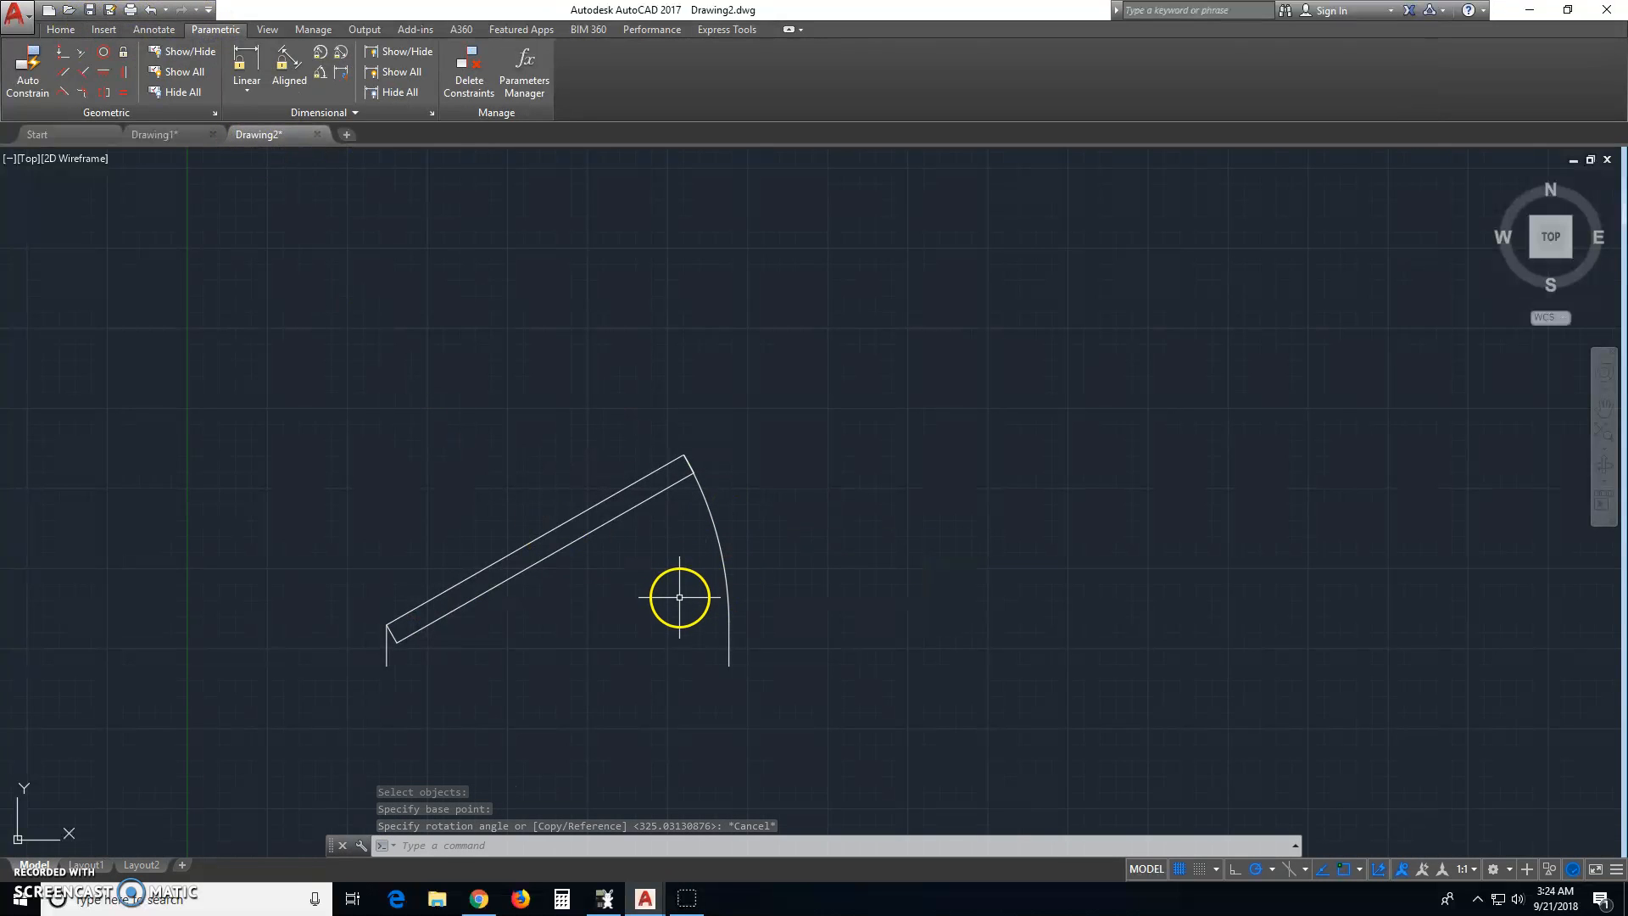
pyautogui.scroll(5, 679, 449)
pyautogui.scroll(2, 661, 461)
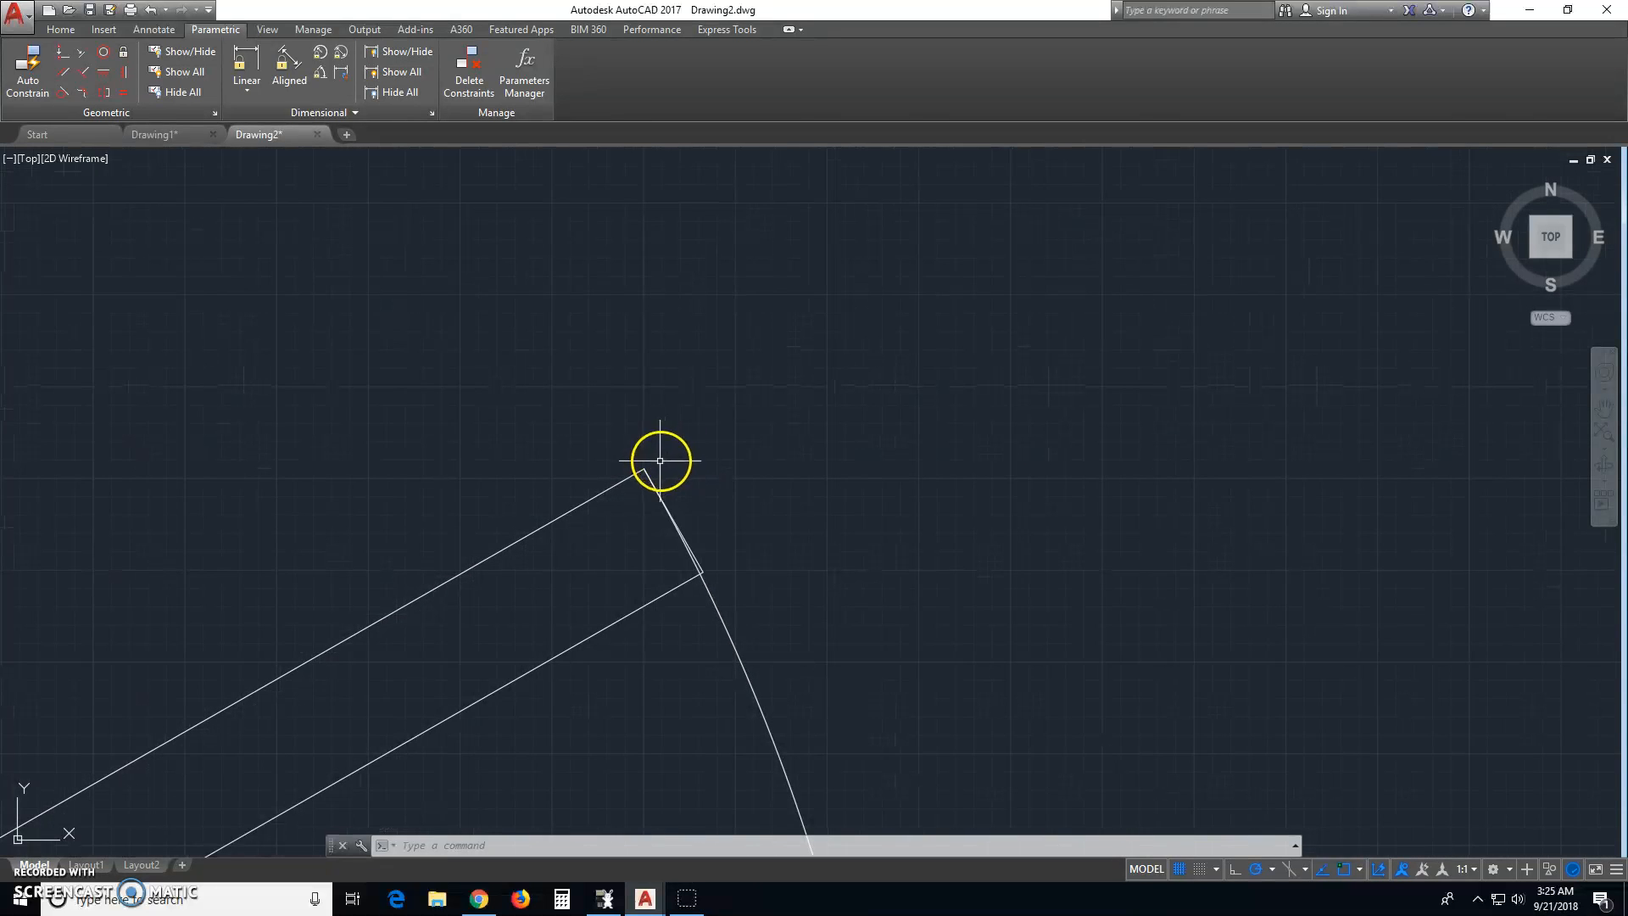
pyautogui.click(61, 56)
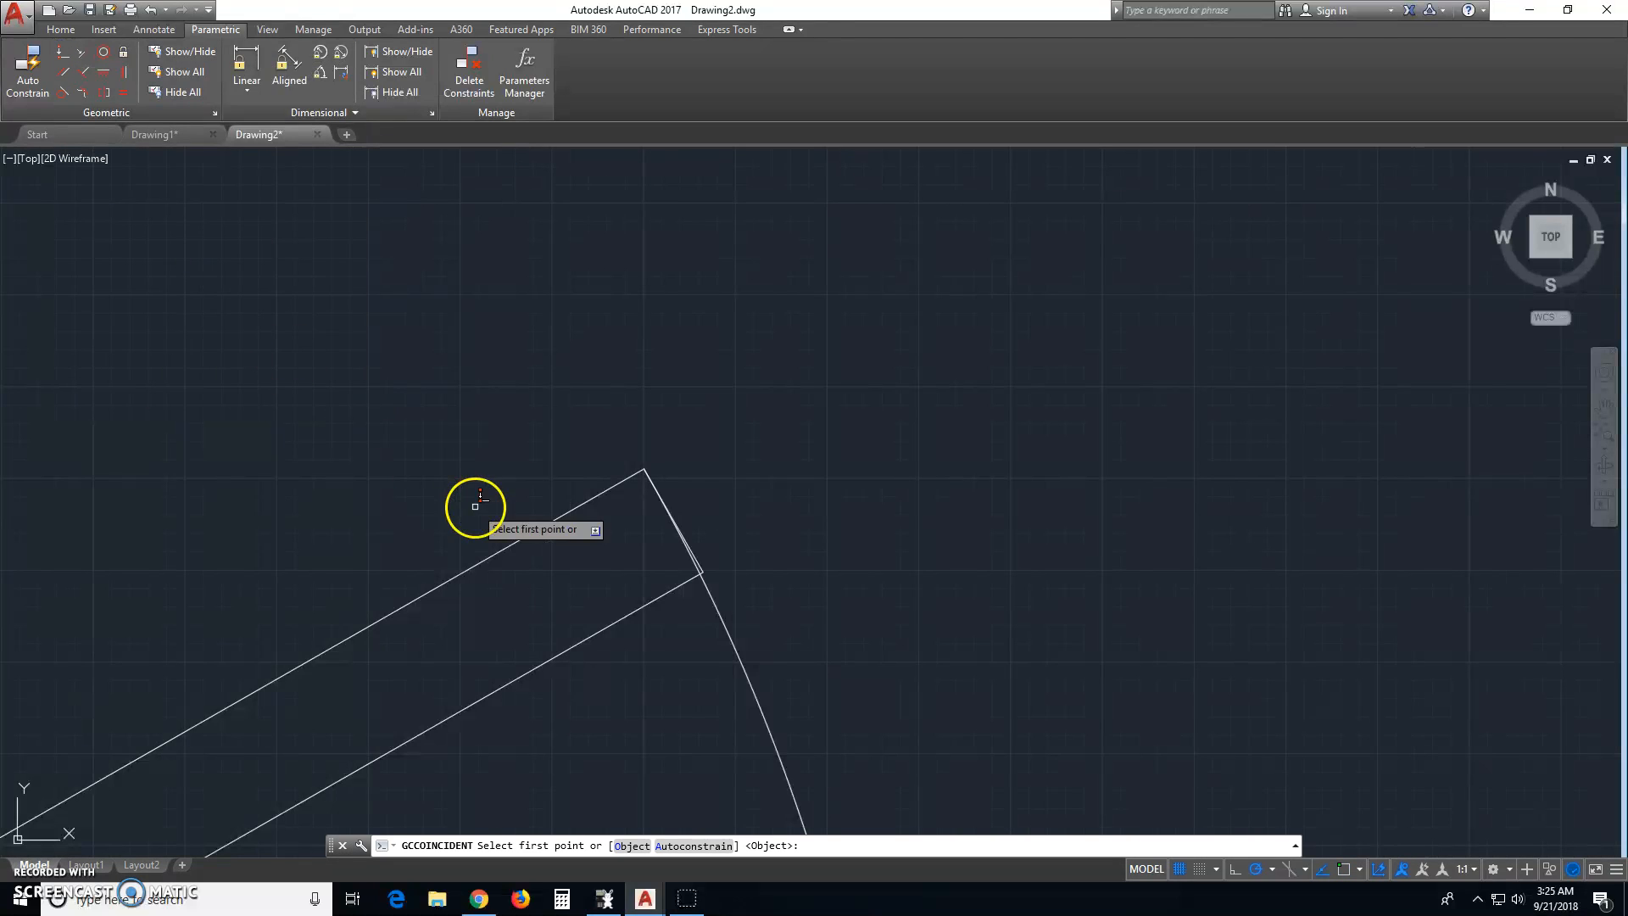
pyautogui.scroll(5, 703, 574)
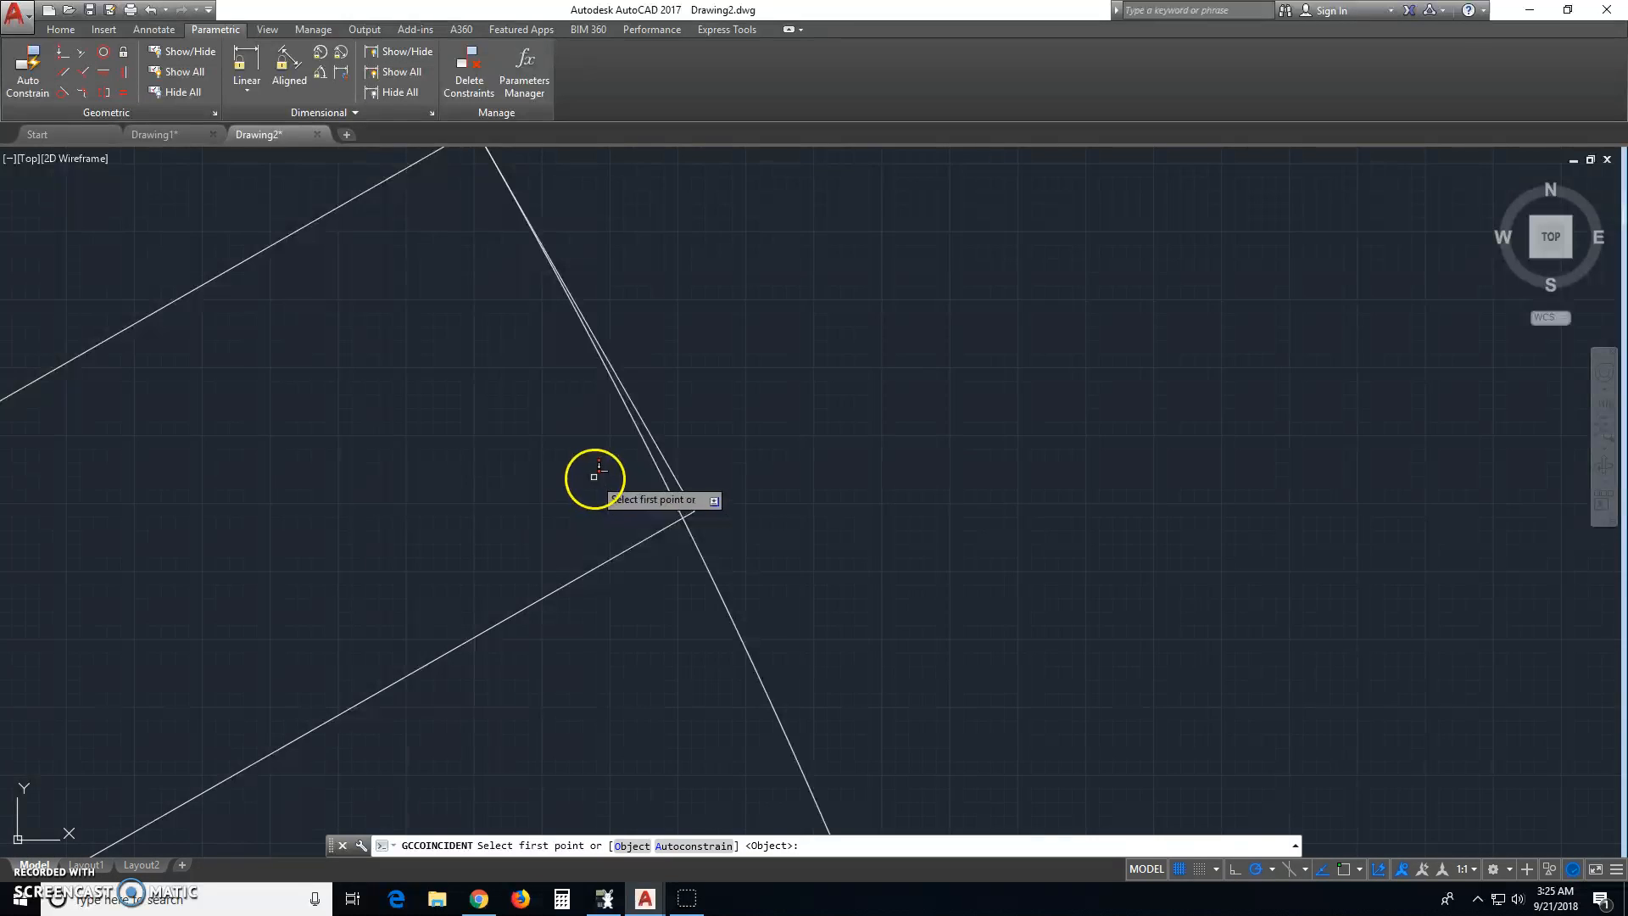
pyautogui.moveTo(594, 476); pyautogui.dragTo(593, 615, button='middle')
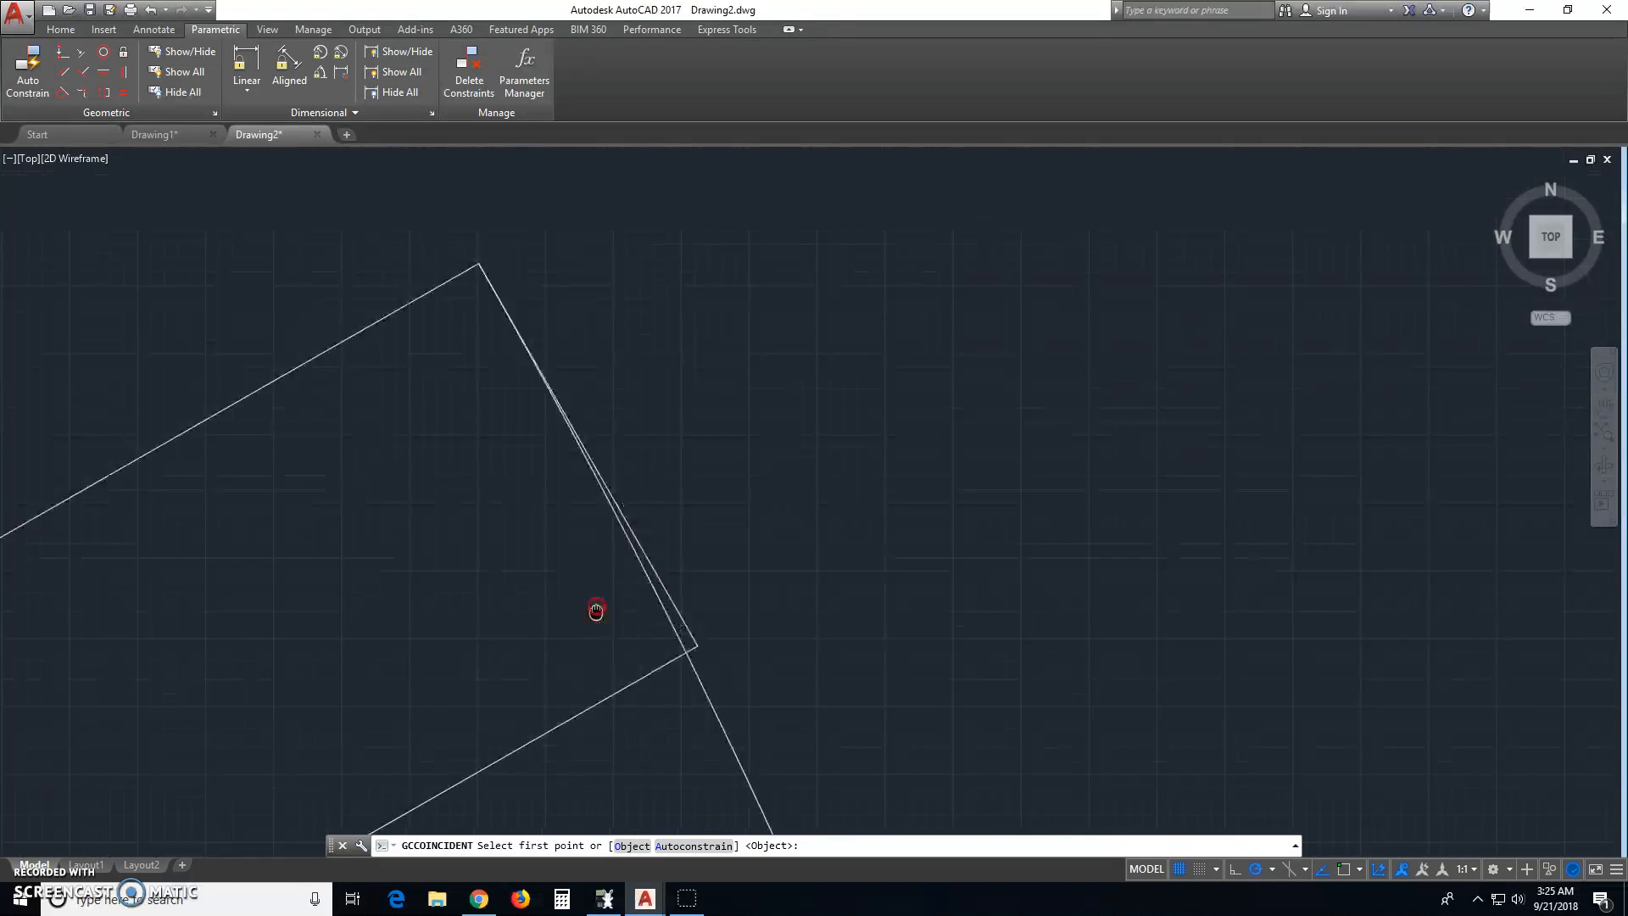
pyautogui.click(396, 311)
pyautogui.click(671, 625)
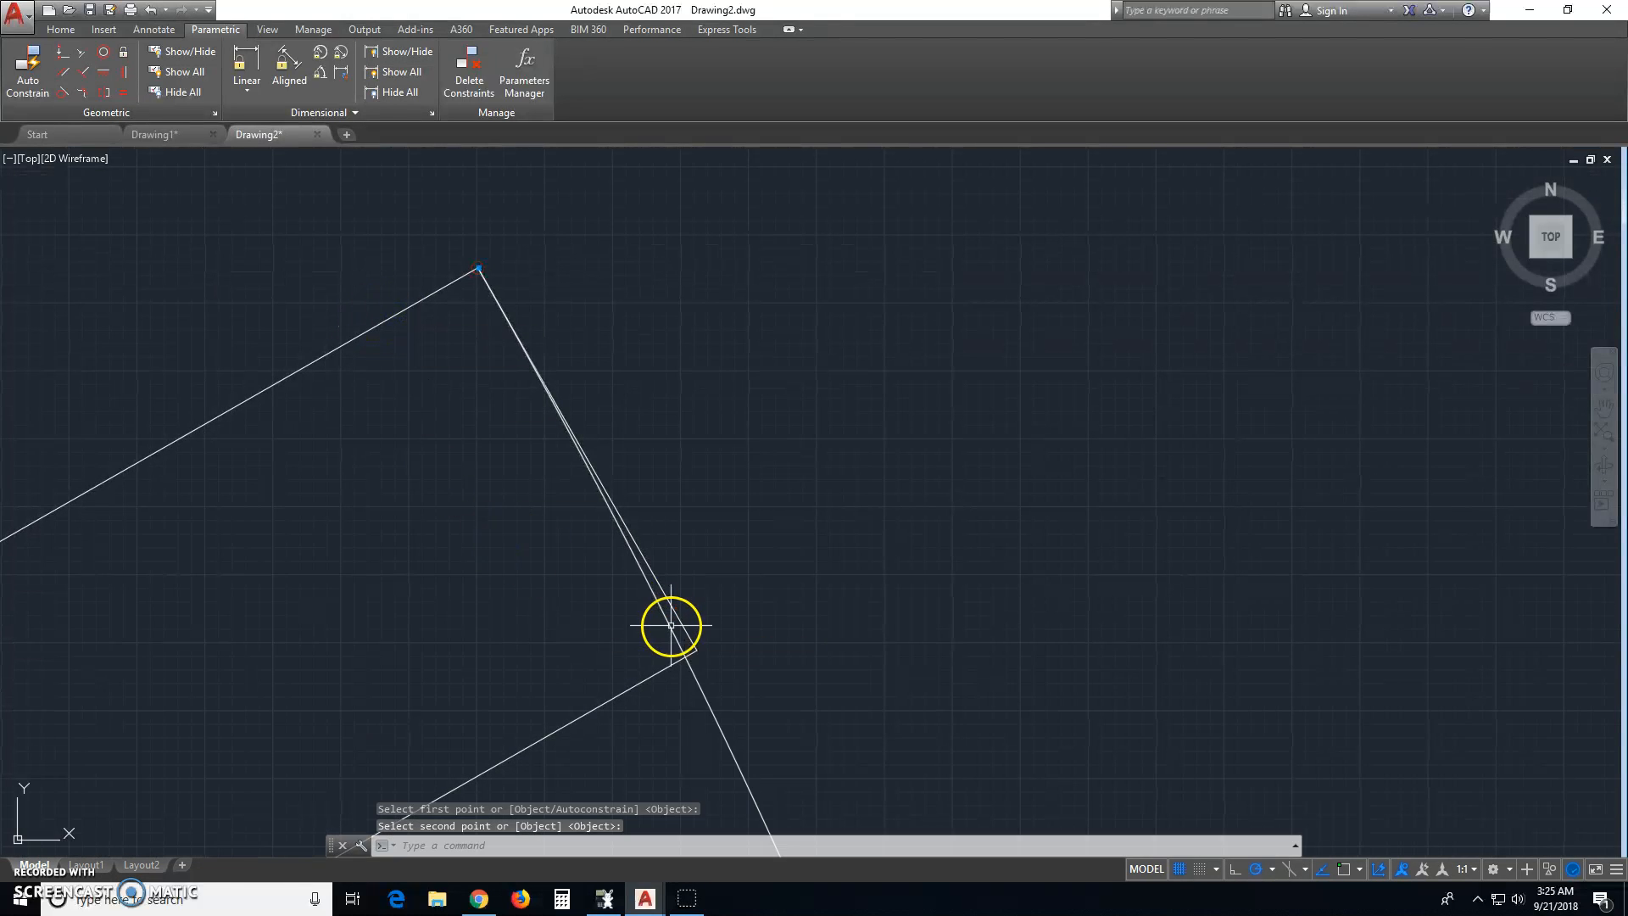
# Try to apply another coincident constraint at the corner where the door panel meets the arc's upper end
pyautogui.moveTo(510, 255); pyautogui.dragTo(582, 334, button='middle')
pyautogui.scroll(3, 547, 347)
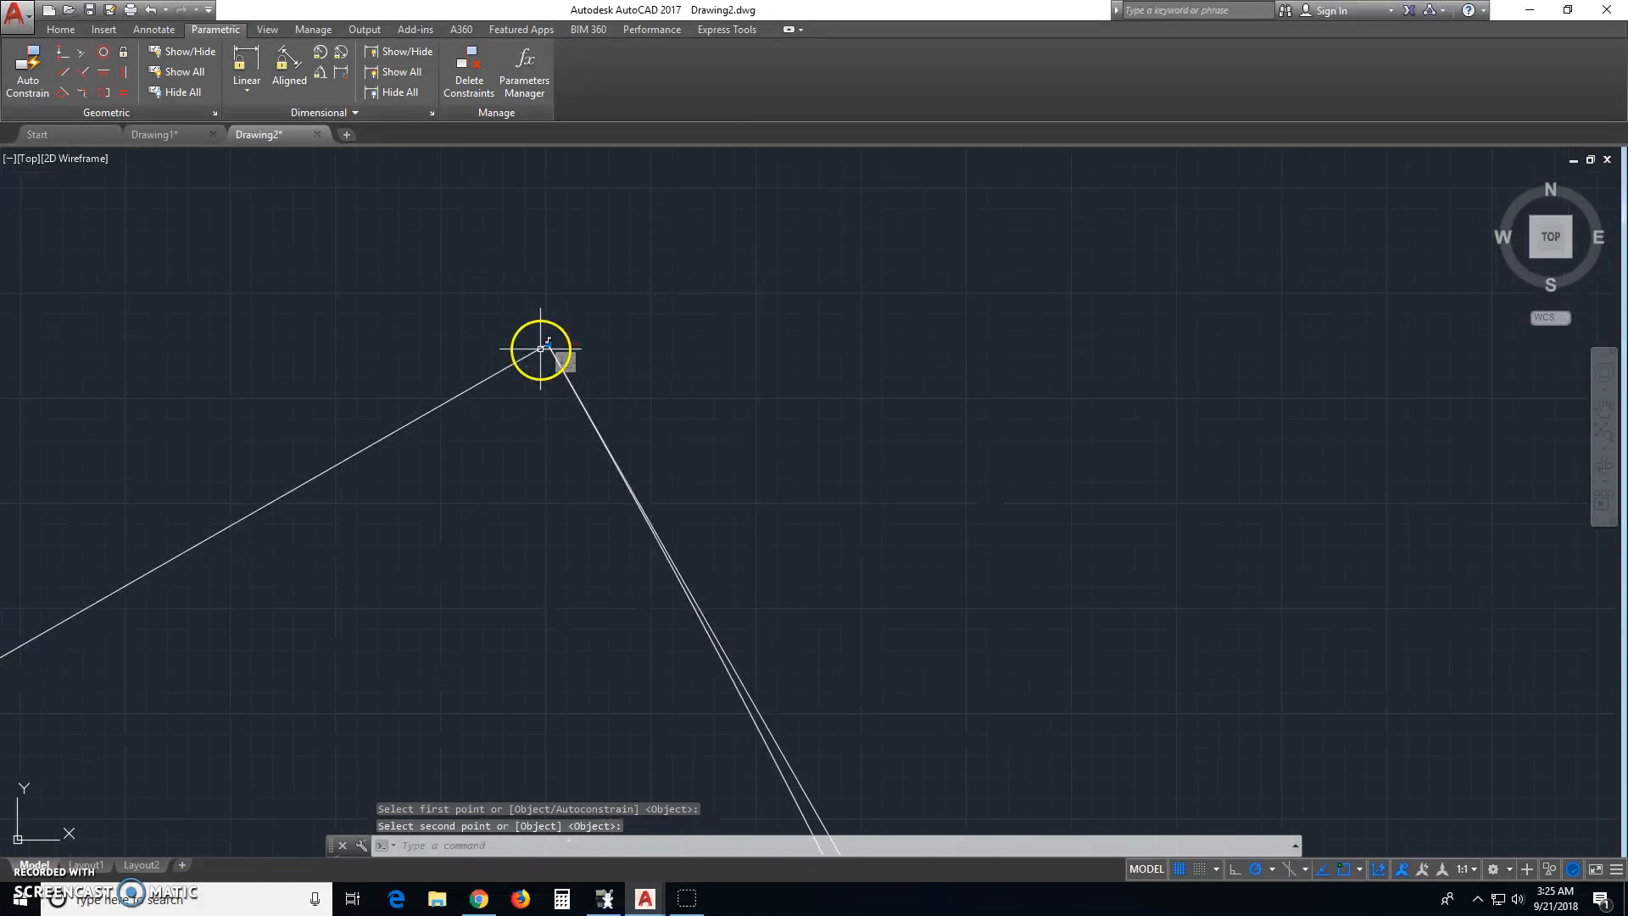
pyautogui.click(548, 342)
pyautogui.click(63, 53)
pyautogui.click(553, 346)
# Test how the arc follows the constrained door panel by rotating the panel about its hinge corner, then cancel the rotation
pyautogui.scroll(-5, 636, 392)
pyautogui.moveTo(849, 560); pyautogui.dragTo(824, 424, button='middle')
pyautogui.scroll(-2, 824, 424)
pyautogui.scroll(-4, 837, 502)
pyautogui.moveTo(799, 599); pyautogui.dragTo(800, 507, button='middle')
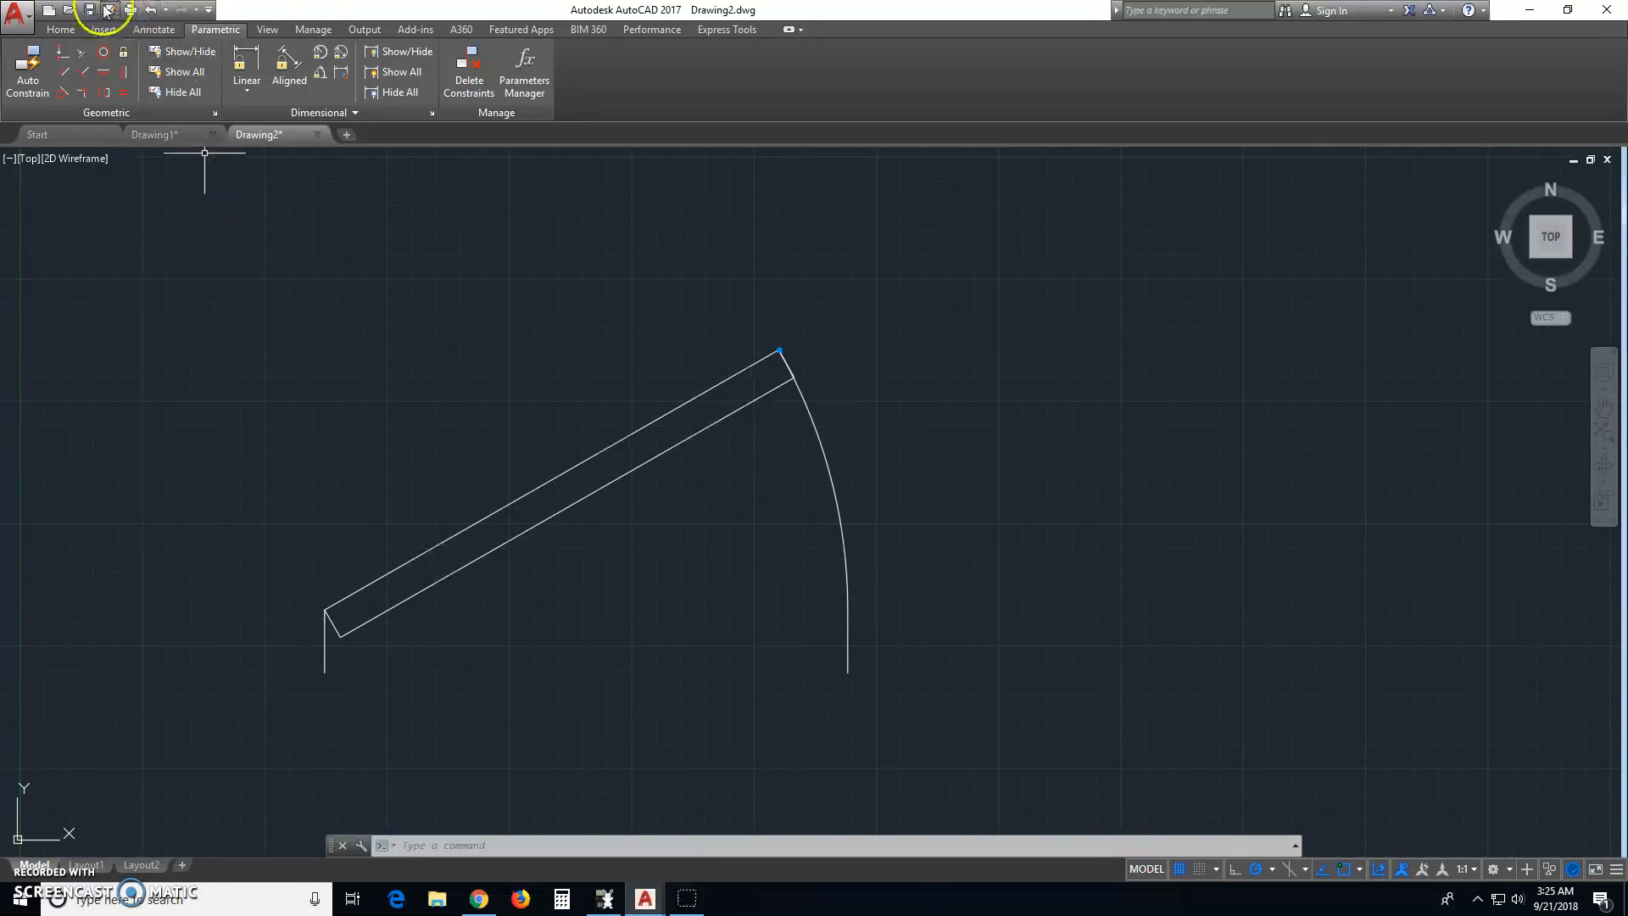
pyautogui.click(59, 30)
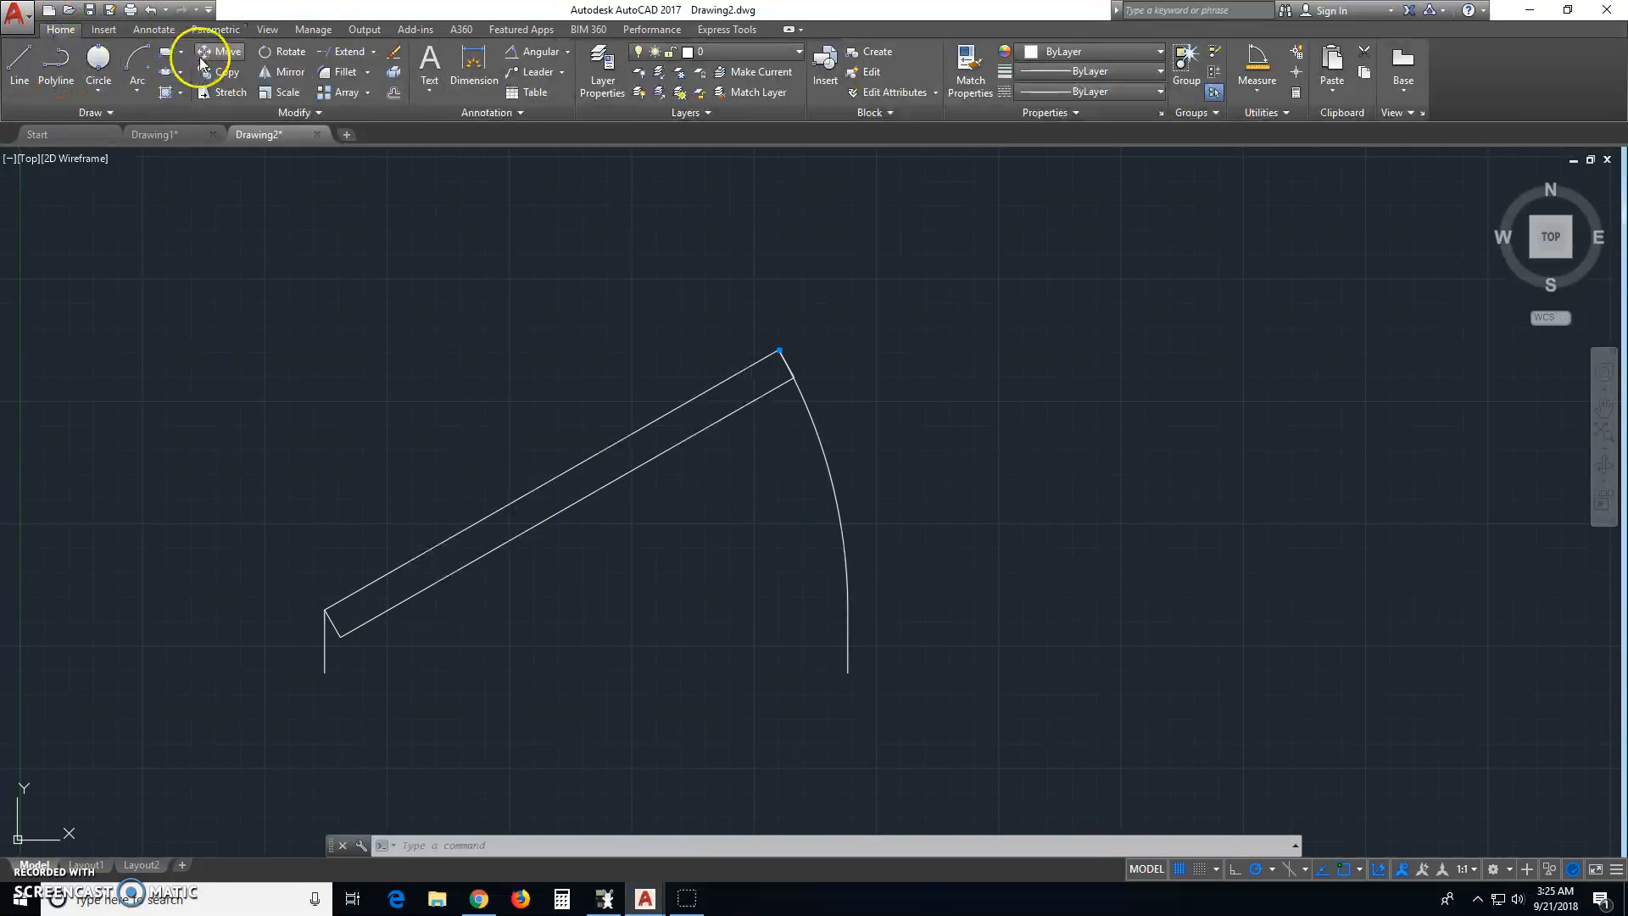
pyautogui.click(288, 52)
pyautogui.click(409, 555)
pyautogui.press('Return')
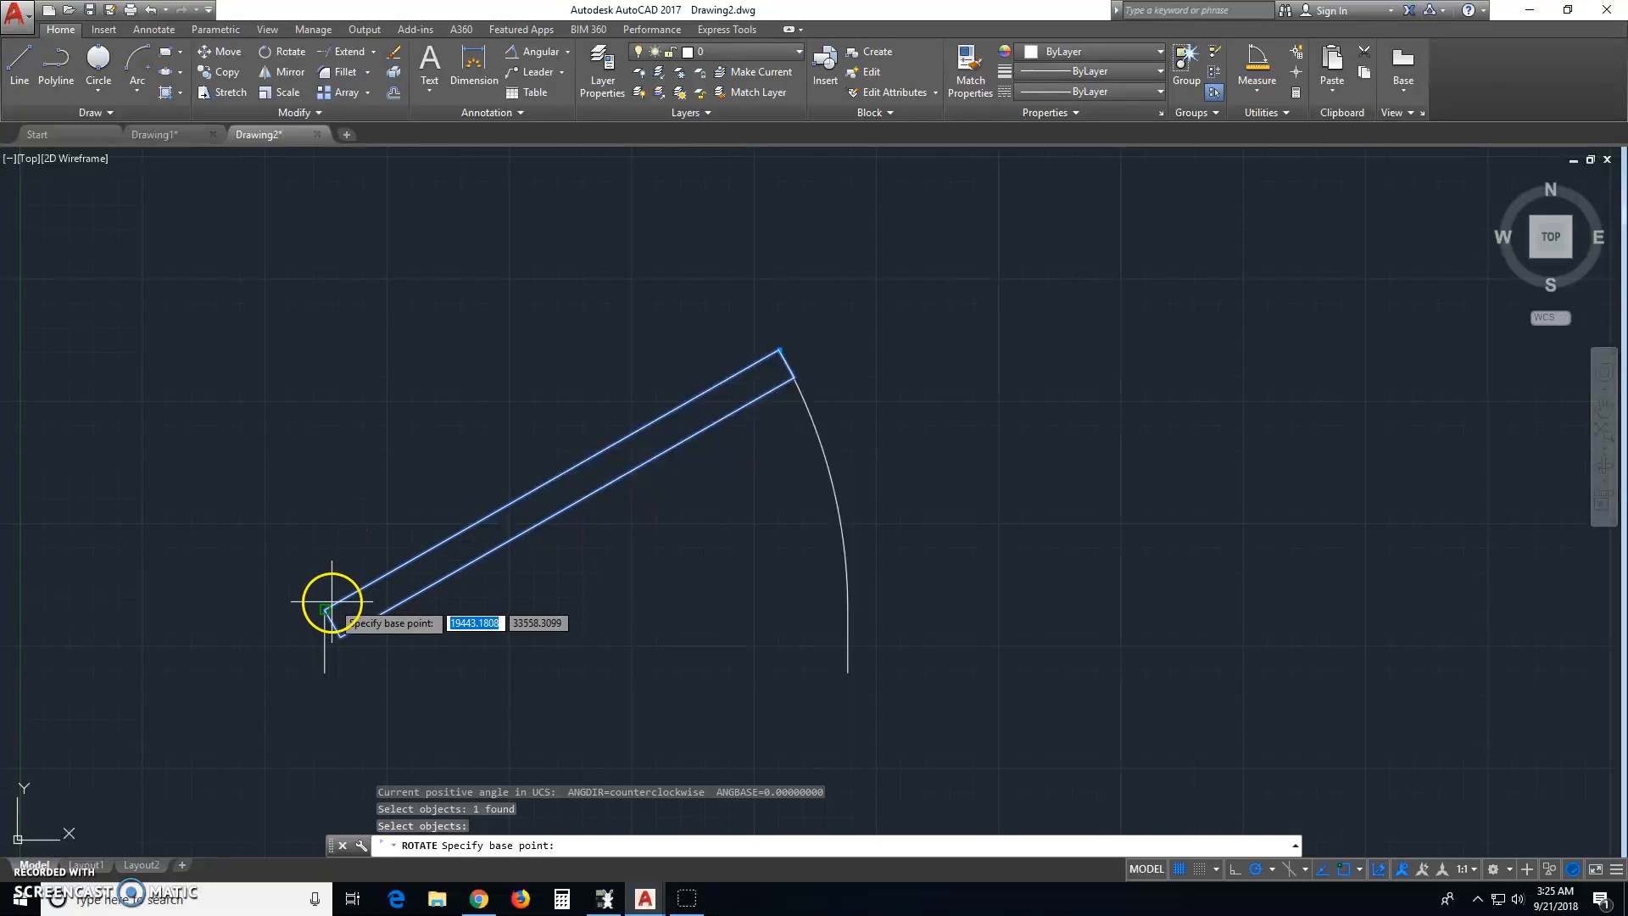
pyautogui.click(325, 608)
pyautogui.moveTo(517, 571); pyautogui.dragTo(488, 721, button='middle')
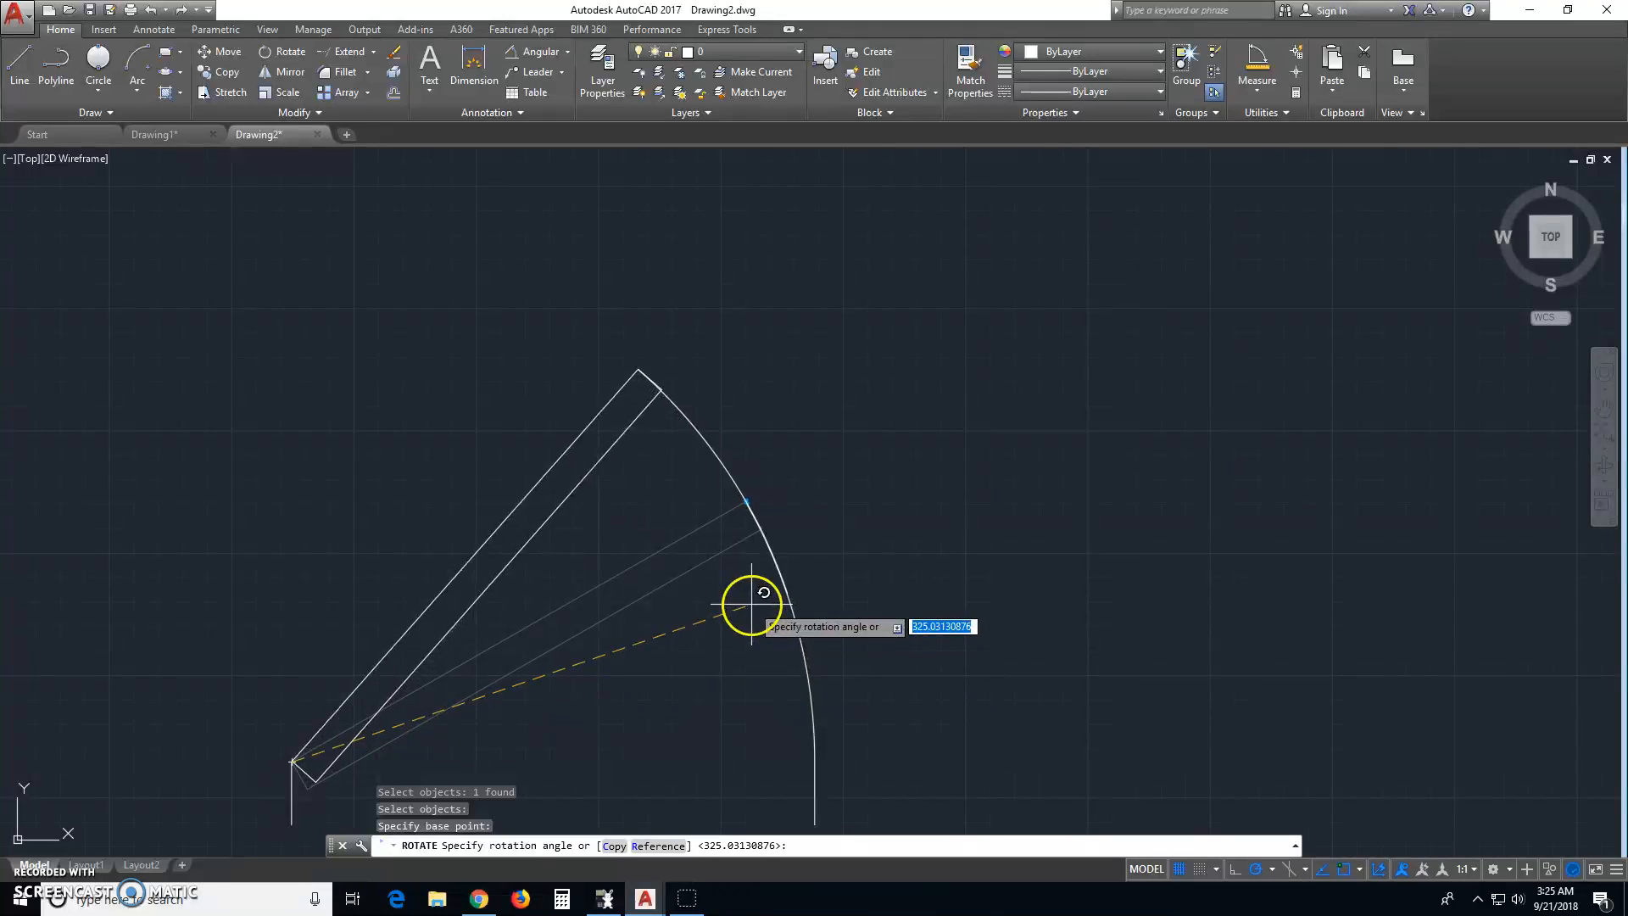
pyautogui.moveTo(778, 639); pyautogui.dragTo(796, 513, button='middle')
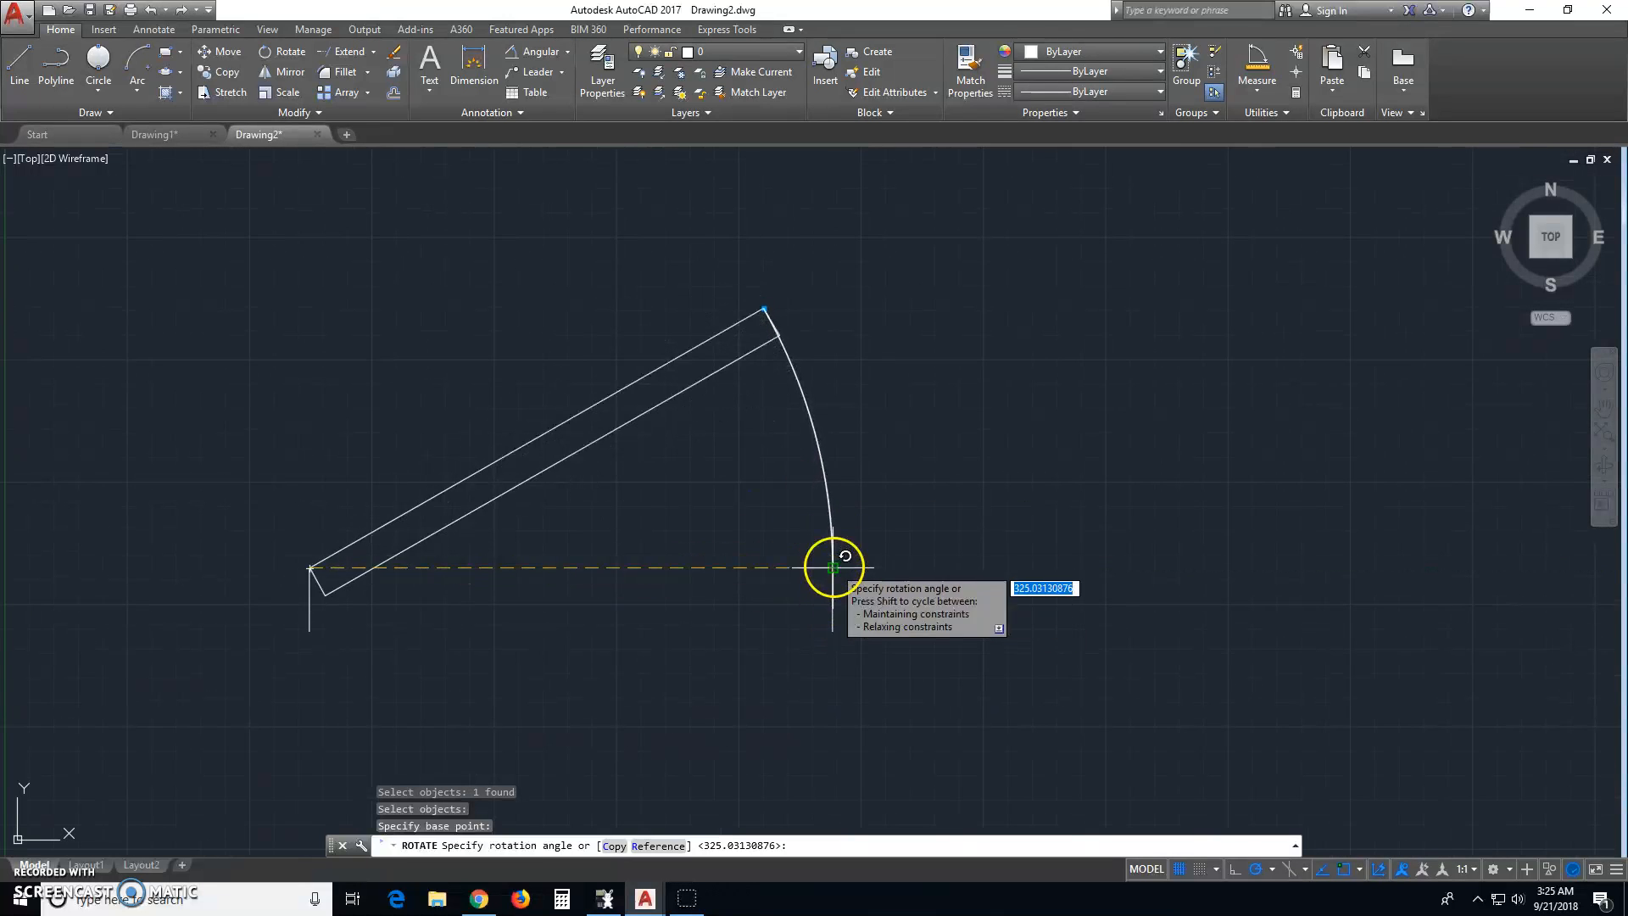
pyautogui.moveTo(725, 408); pyautogui.dragTo(746, 534, button='middle')
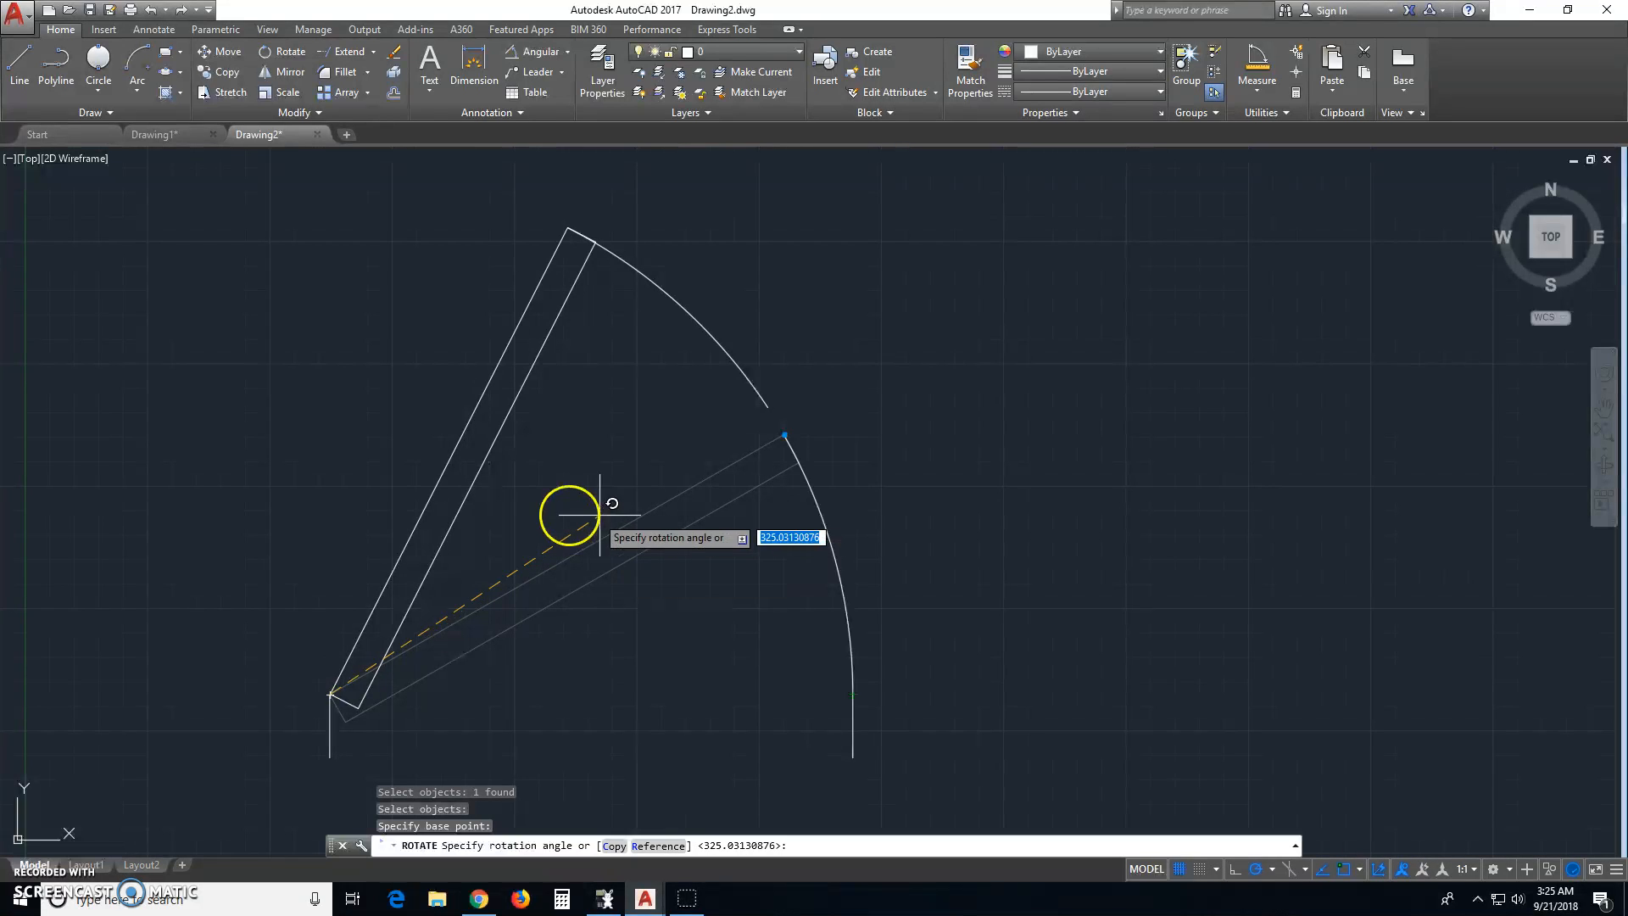
pyautogui.click(610, 542)
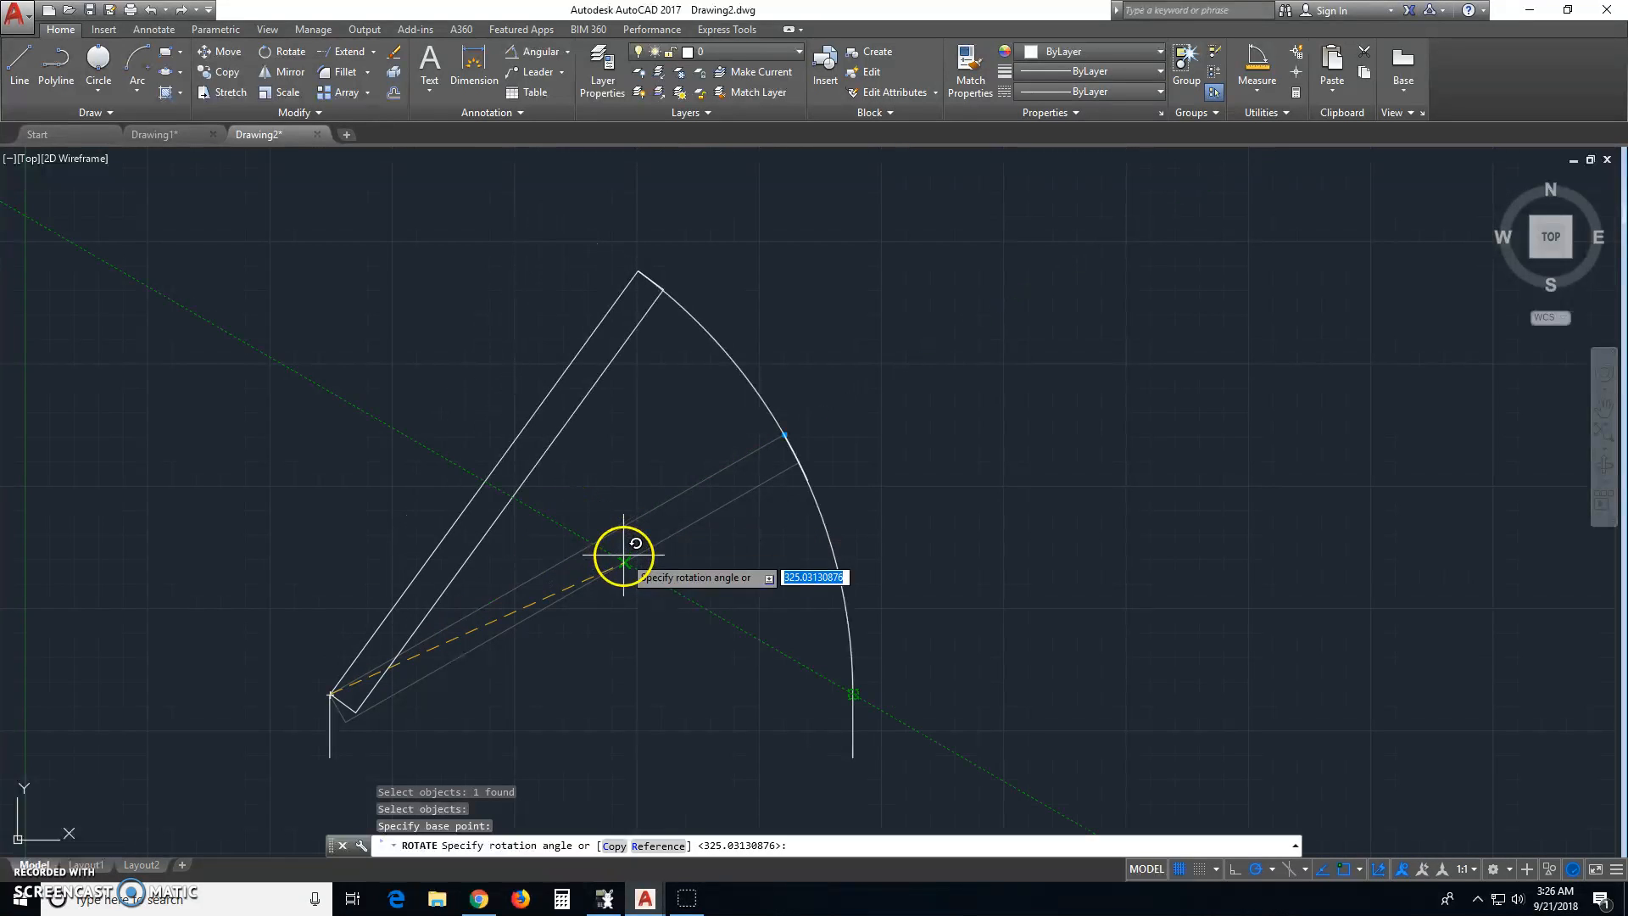
pyautogui.press('Escape')
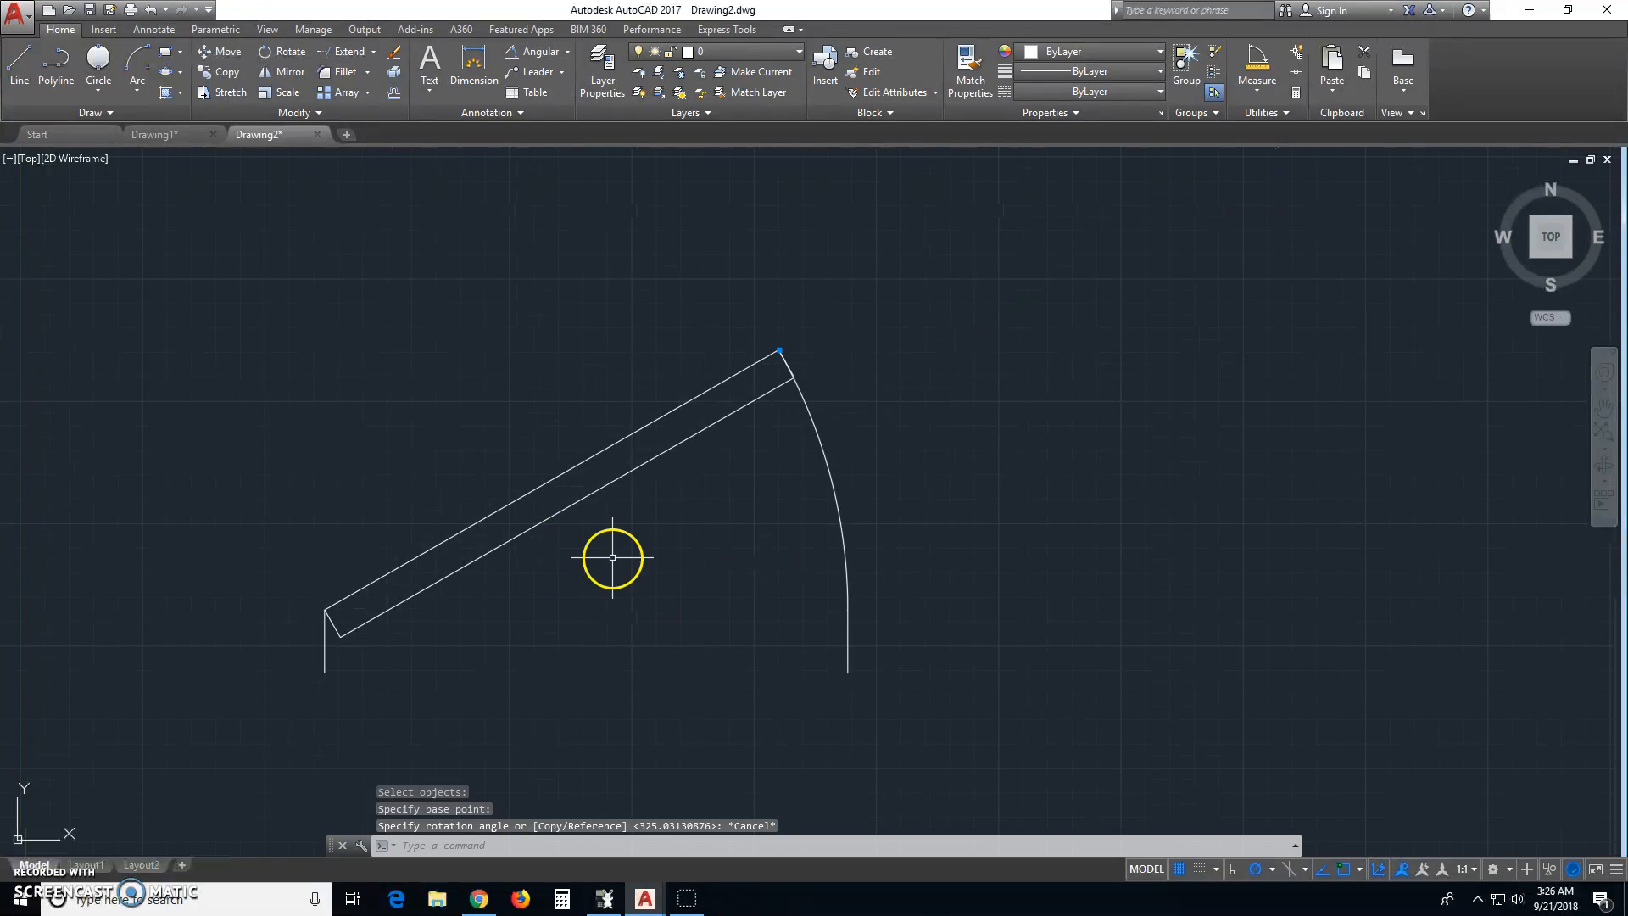
# Apply a coincident constraint between the lower end of the swing arc and the top of the right jamb line
pyautogui.moveTo(663, 583); pyautogui.dragTo(571, 537, button='middle')
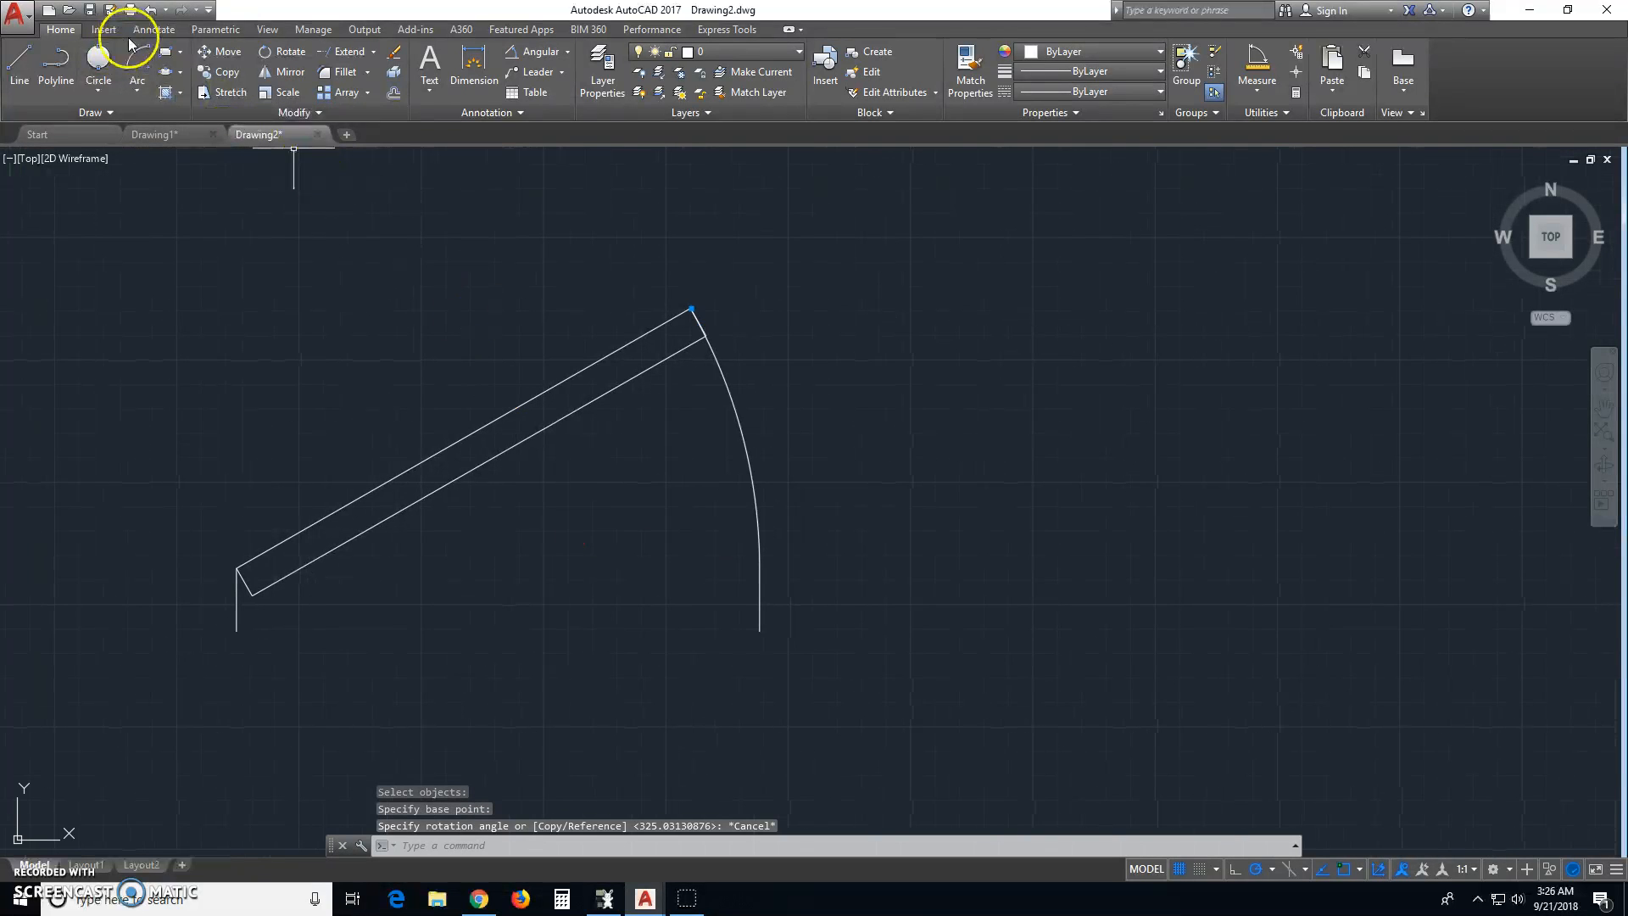
pyautogui.click(212, 30)
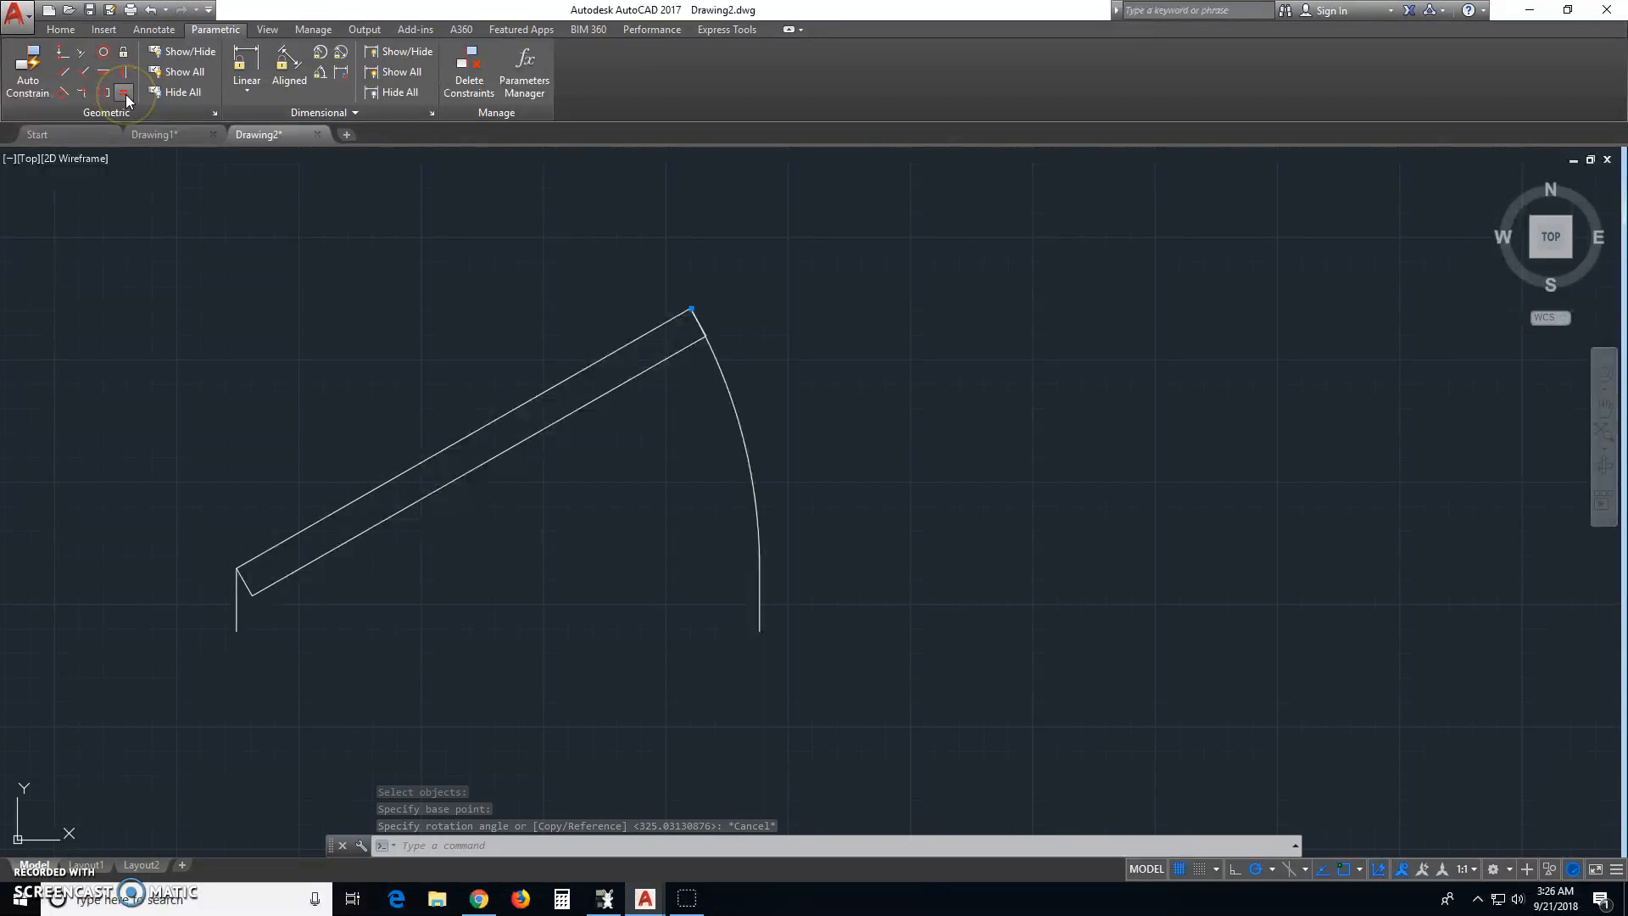
pyautogui.click(63, 53)
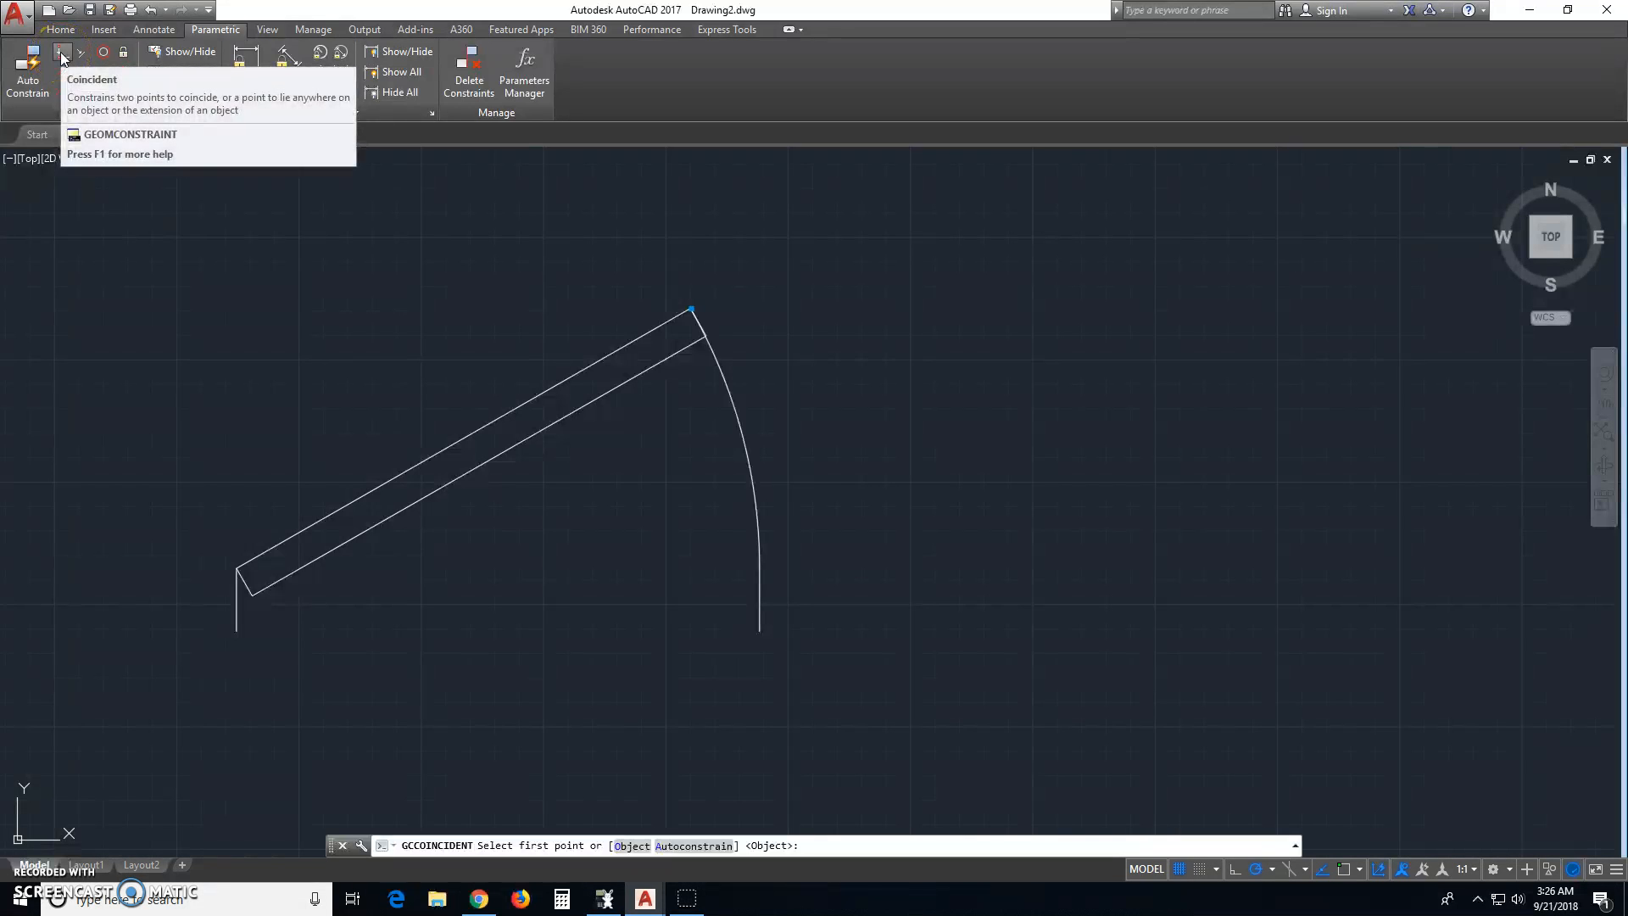
pyautogui.scroll(2, 777, 572)
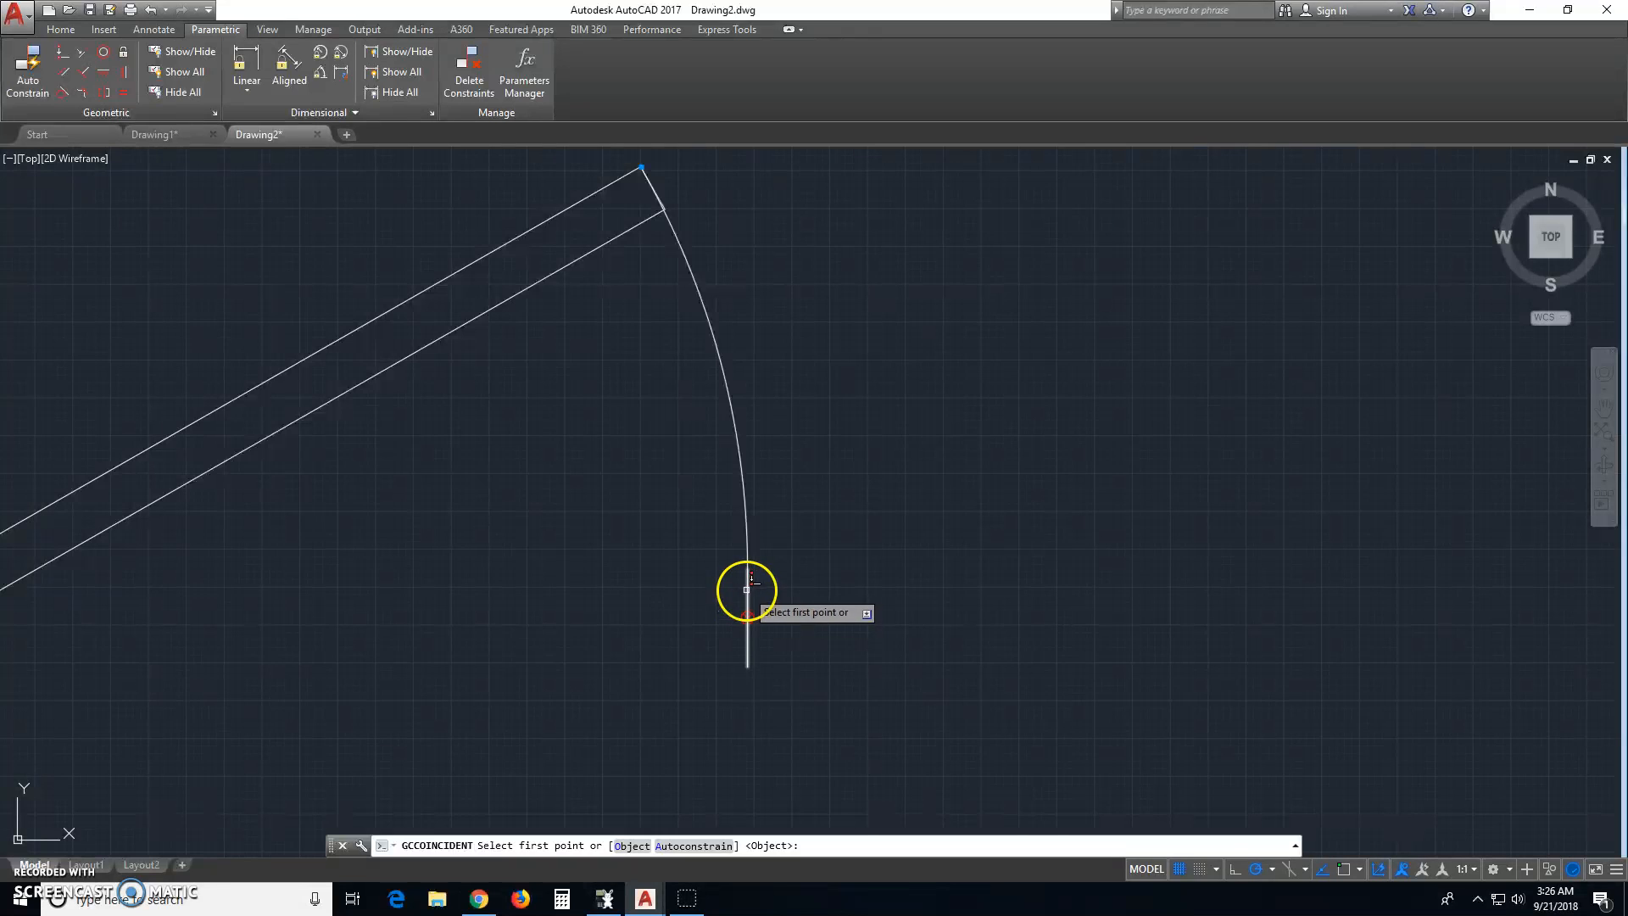
pyautogui.click(753, 545)
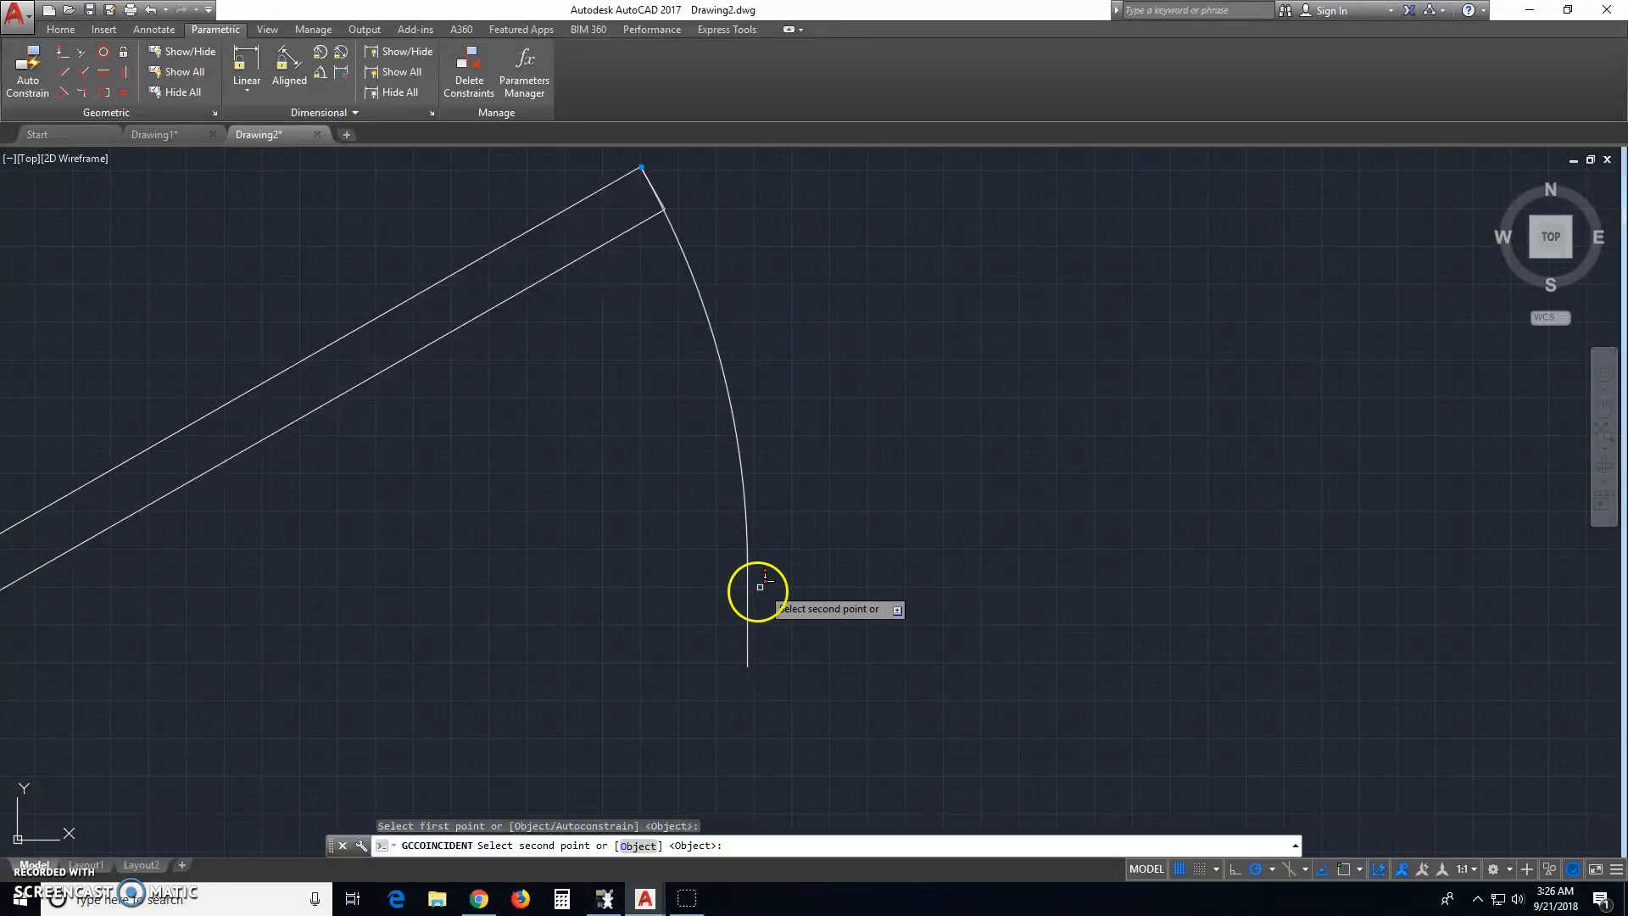
pyautogui.scroll(3, 750, 591)
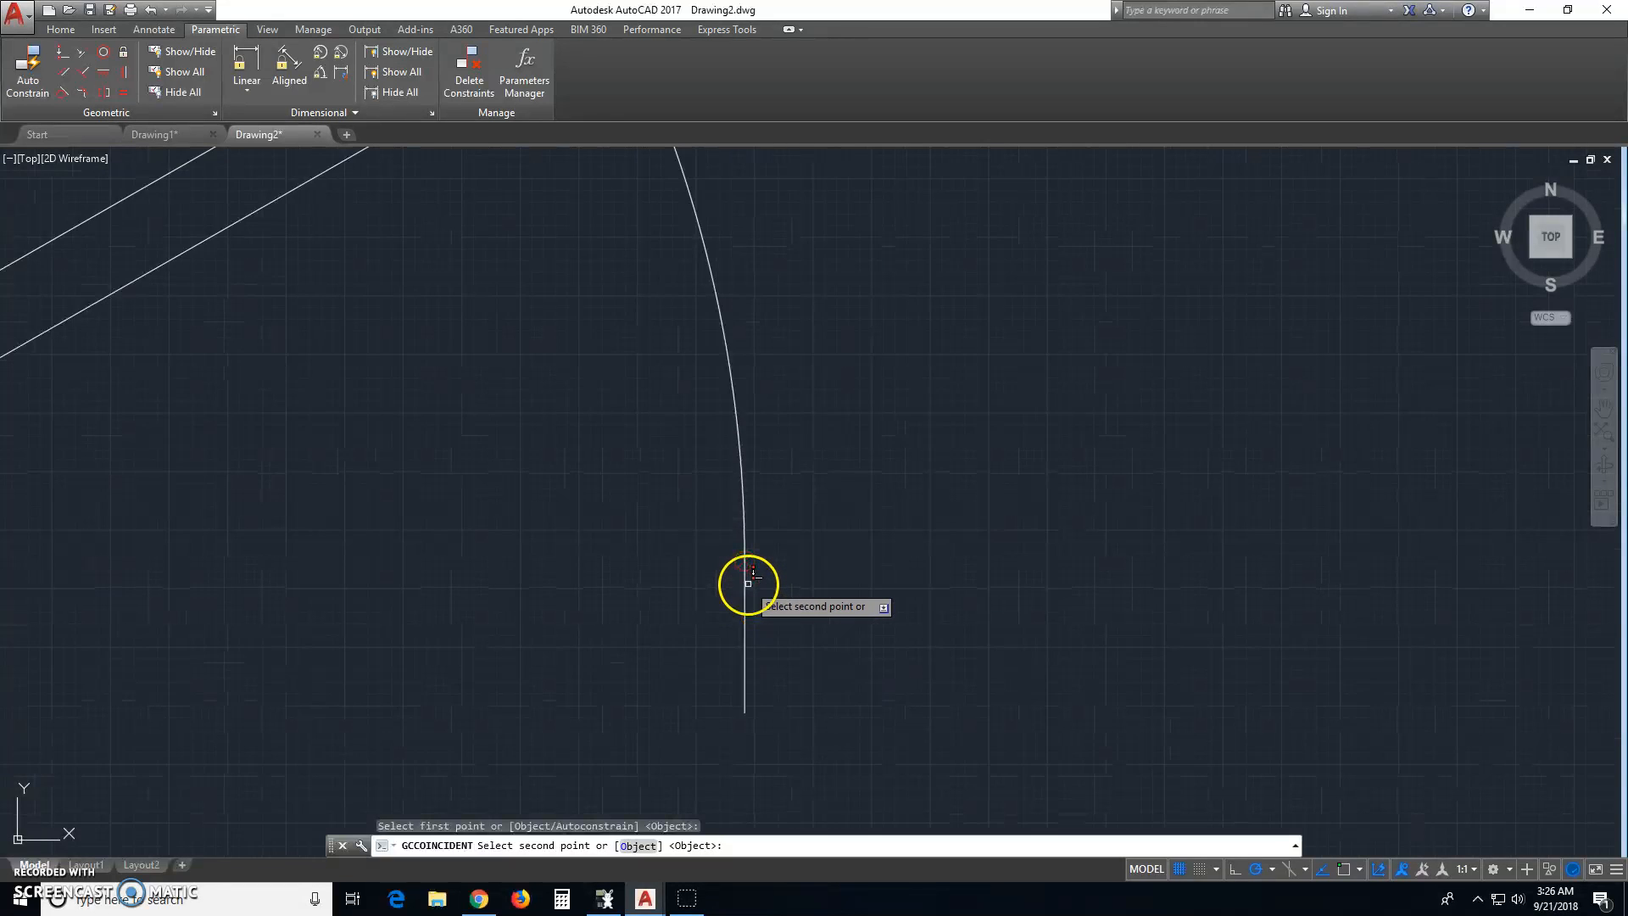
pyautogui.click(742, 586)
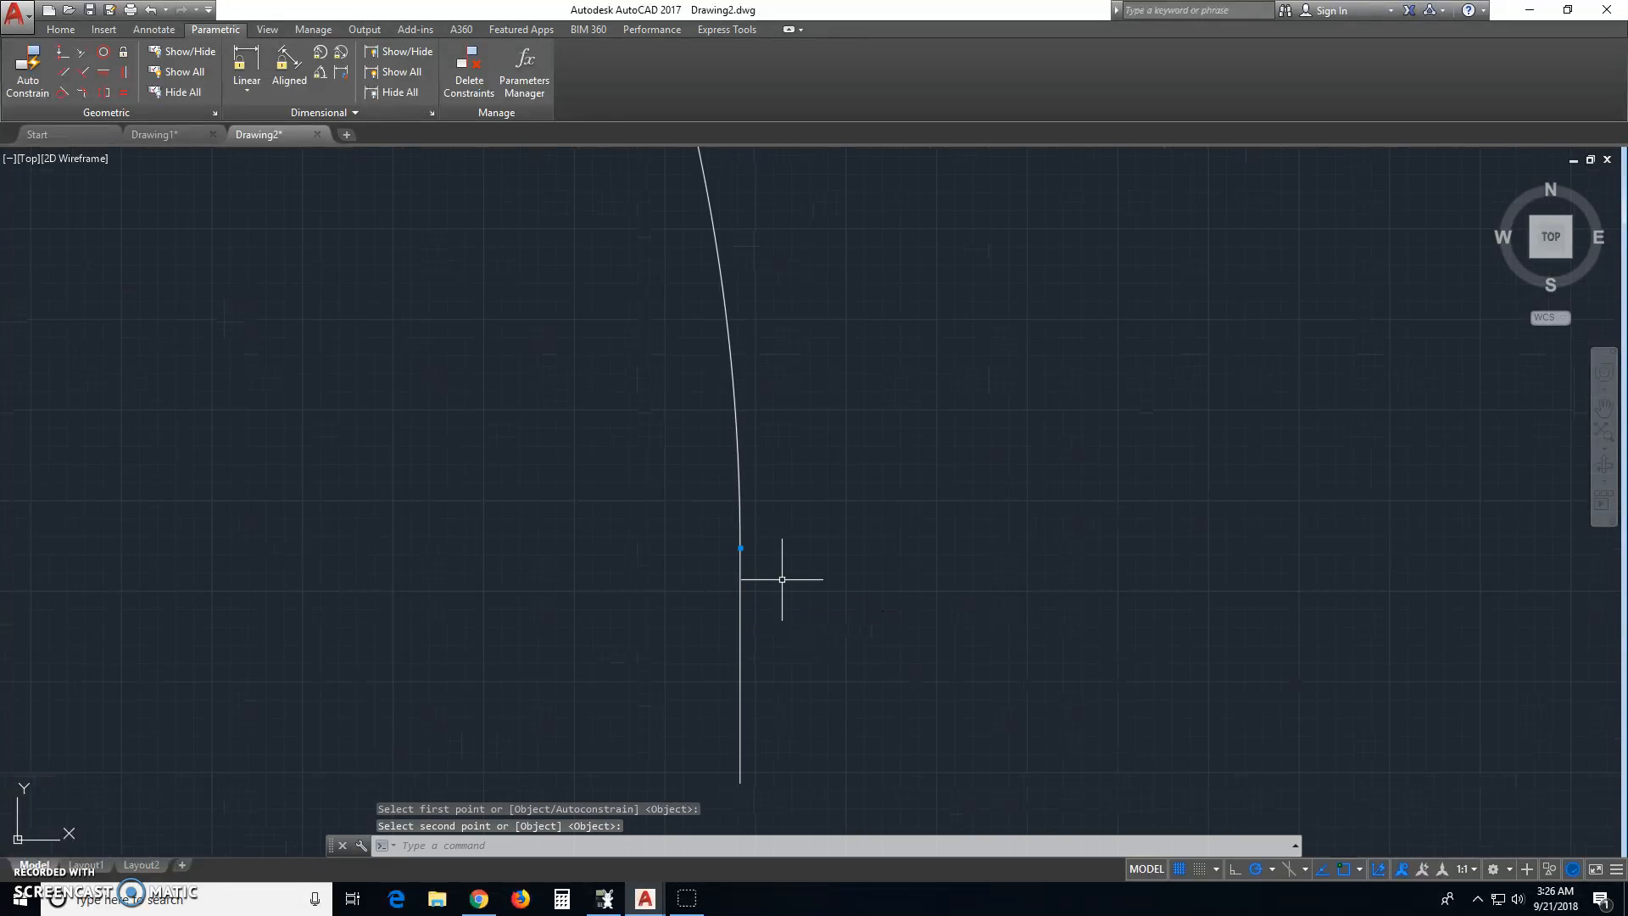
# Test rotating the door panel about its hinge corner with both arc ends constrained, then cancel the rotation
pyautogui.scroll(-4, 812, 570)
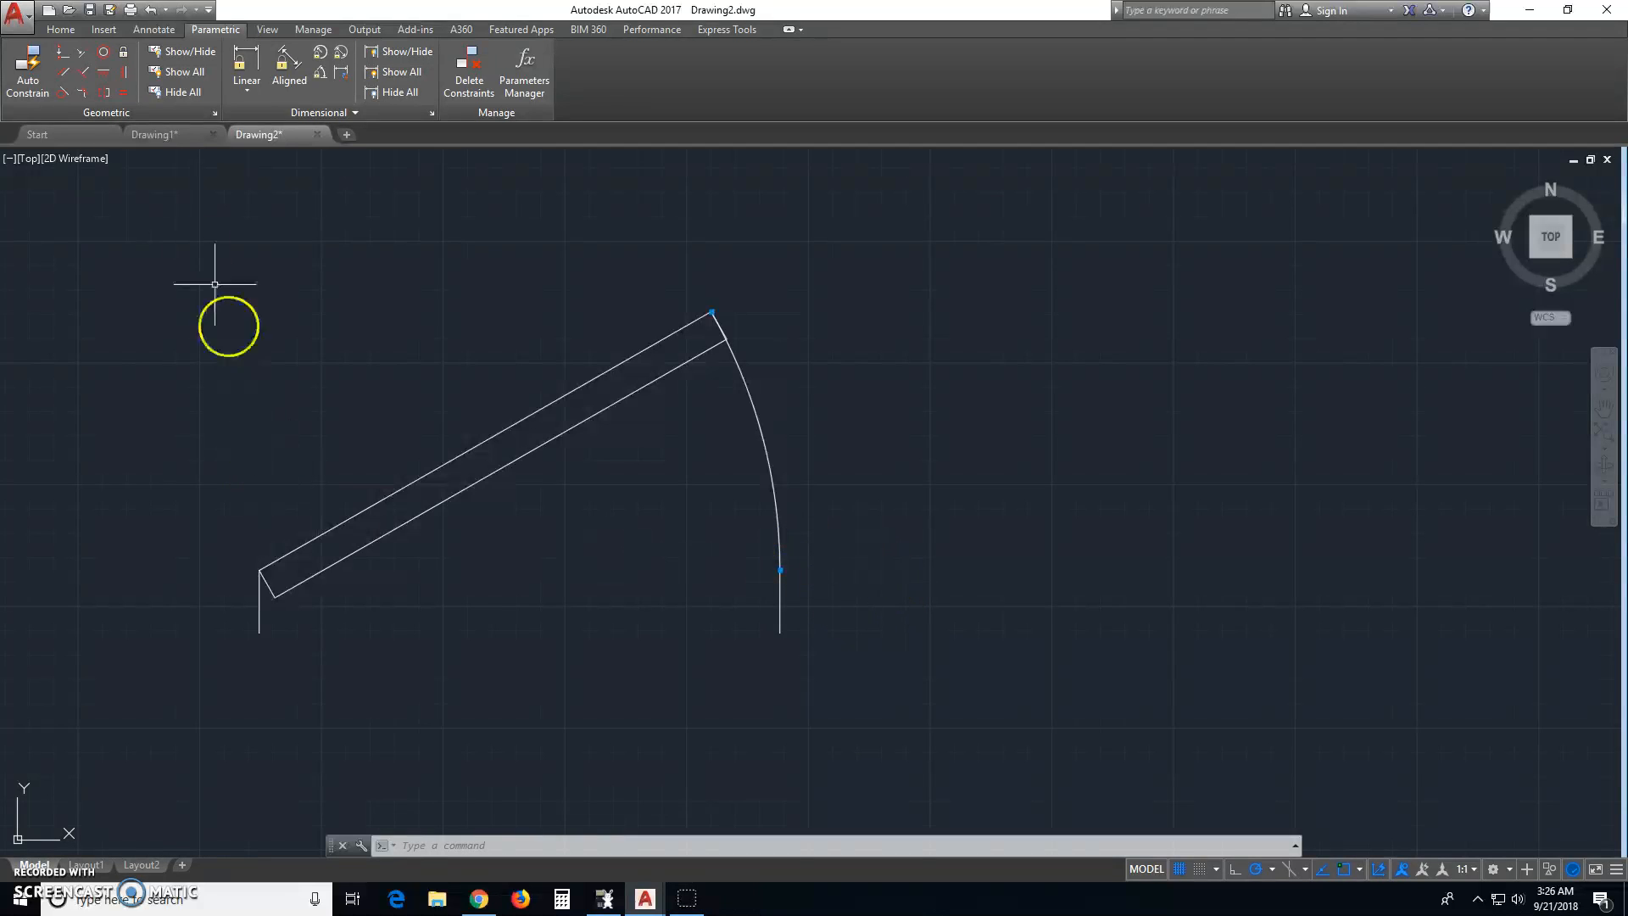
pyautogui.click(61, 30)
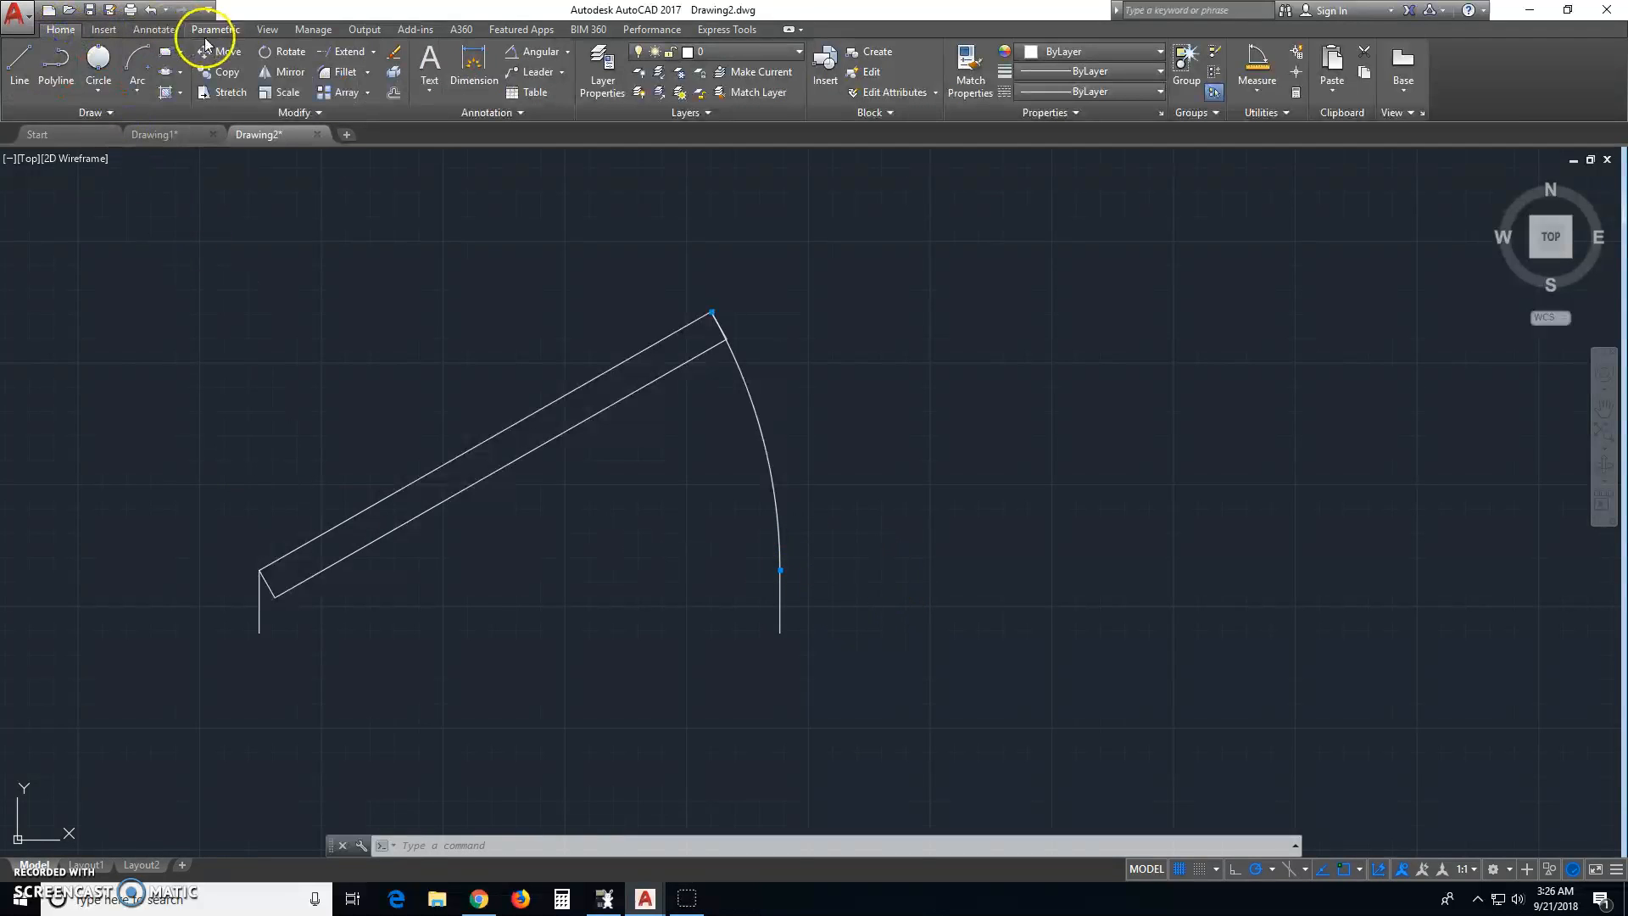
pyautogui.click(263, 52)
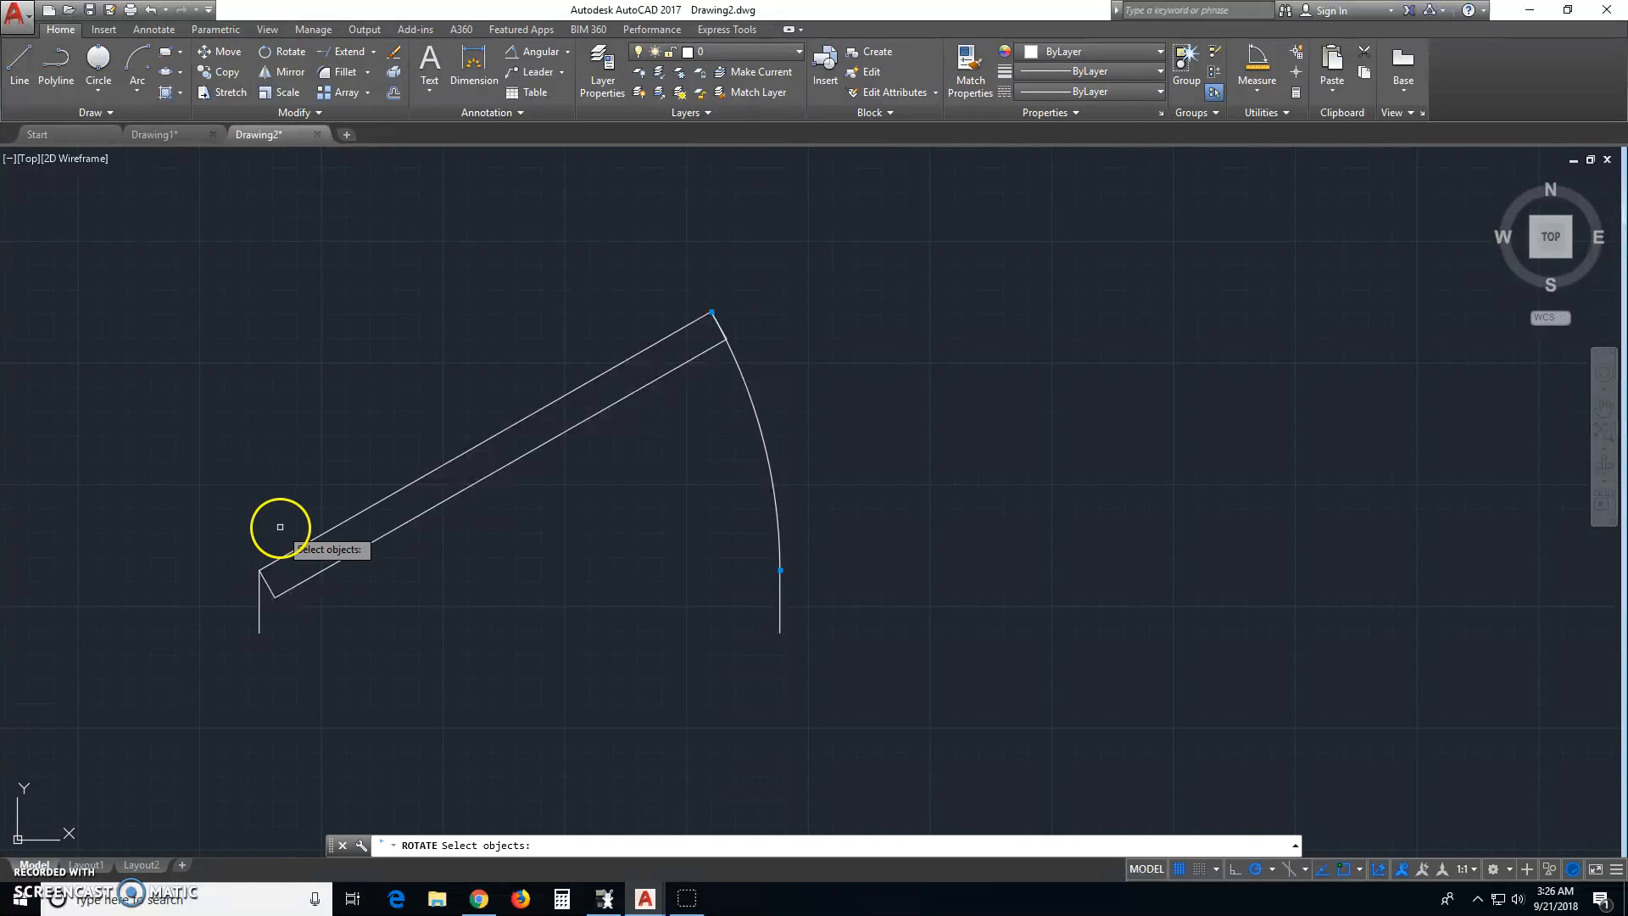
pyautogui.click(284, 556)
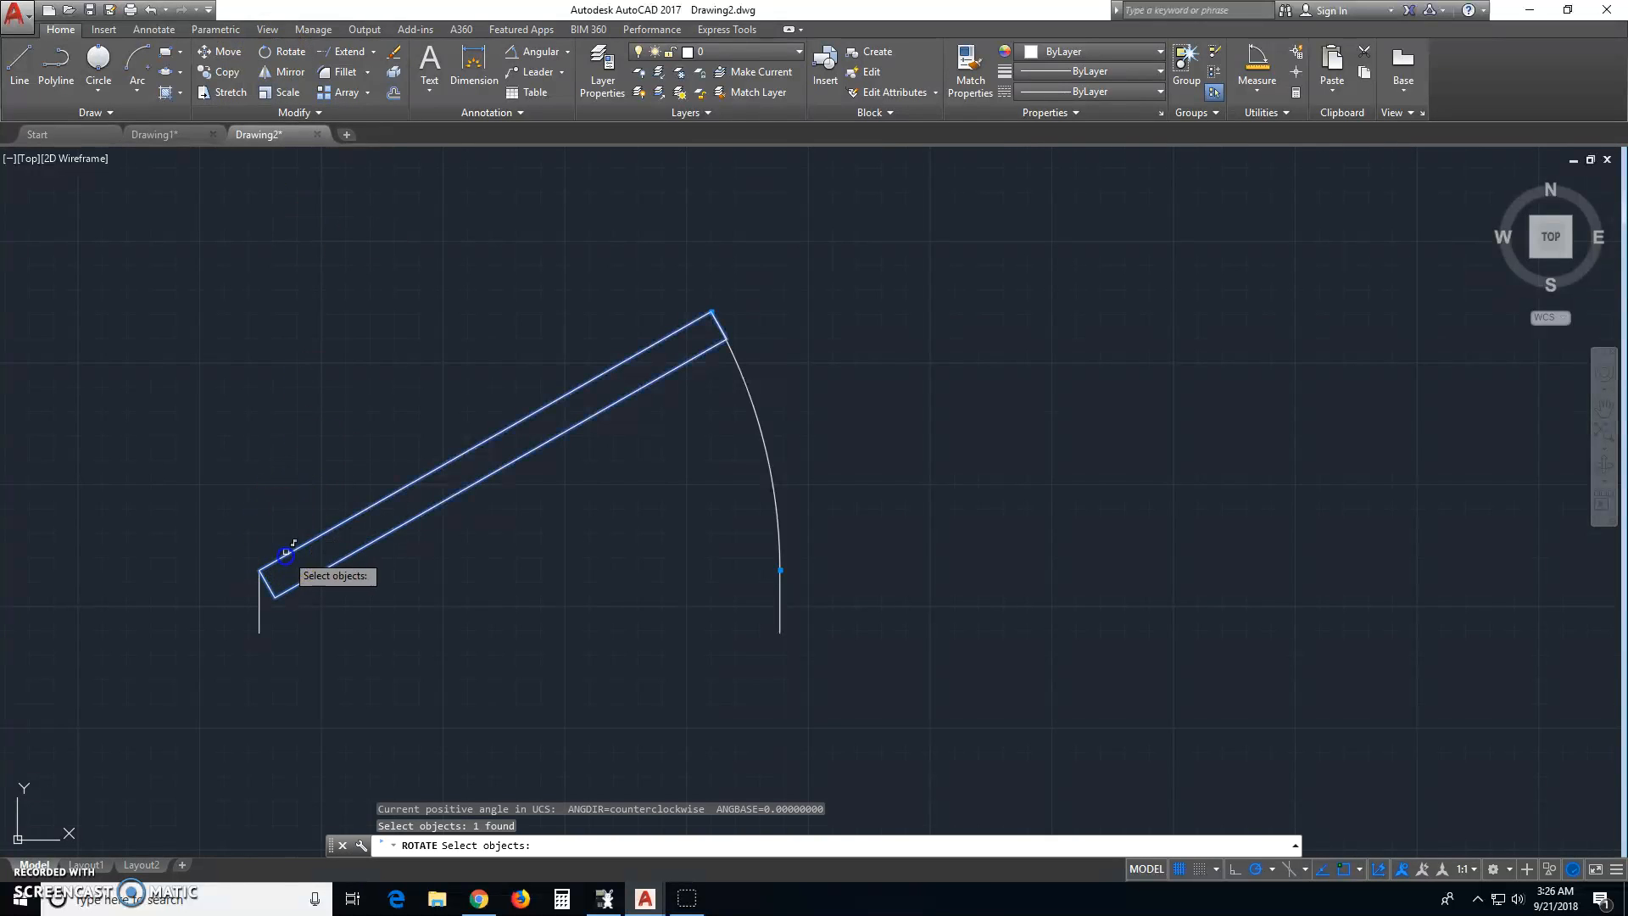
pyautogui.press('Return')
pyautogui.click(260, 568)
pyautogui.moveTo(370, 563); pyautogui.dragTo(308, 721, button='middle')
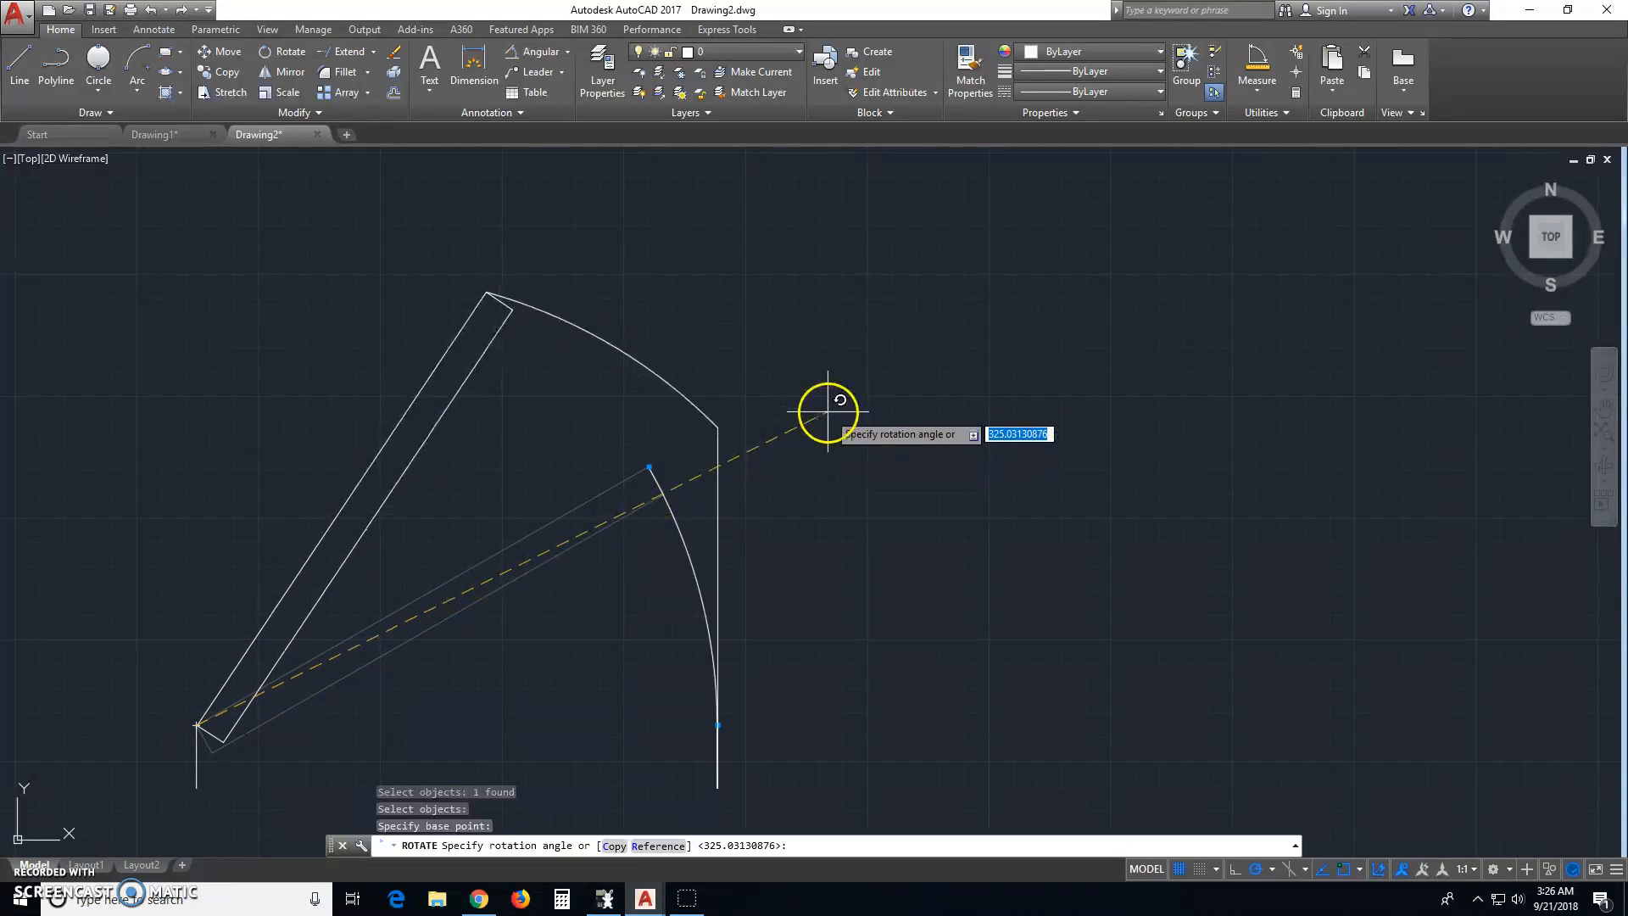
pyautogui.press('Down')
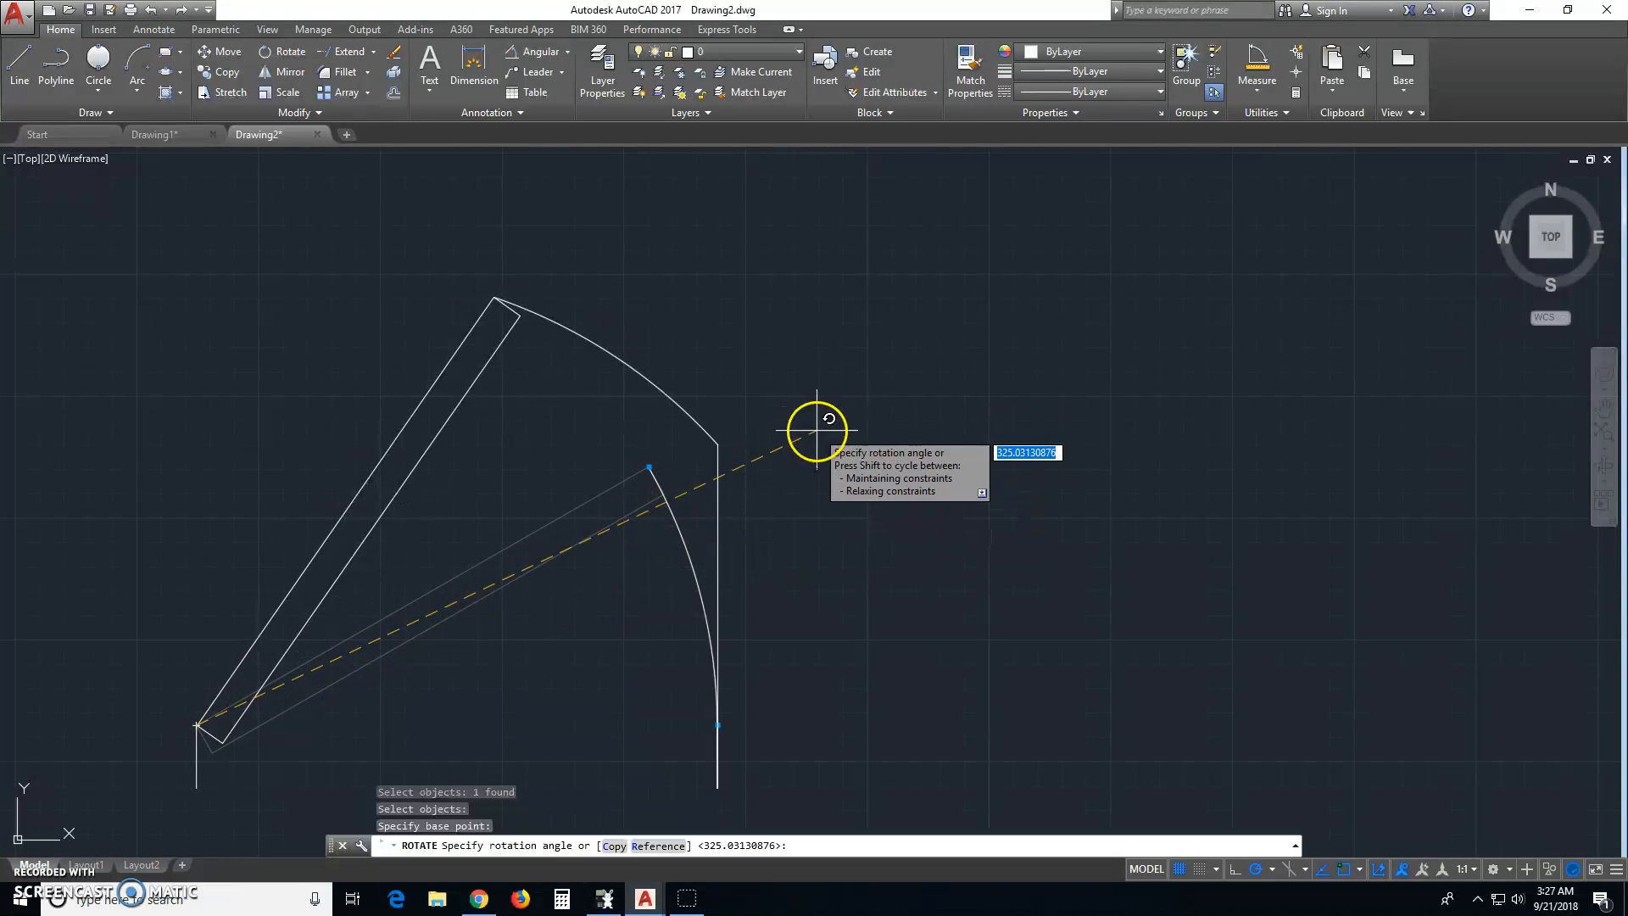
pyautogui.press('Escape')
# Apply a Fix constraint to the lower endpoint of the right jamb line
pyautogui.moveTo(855, 483); pyautogui.dragTo(843, 516, button='middle')
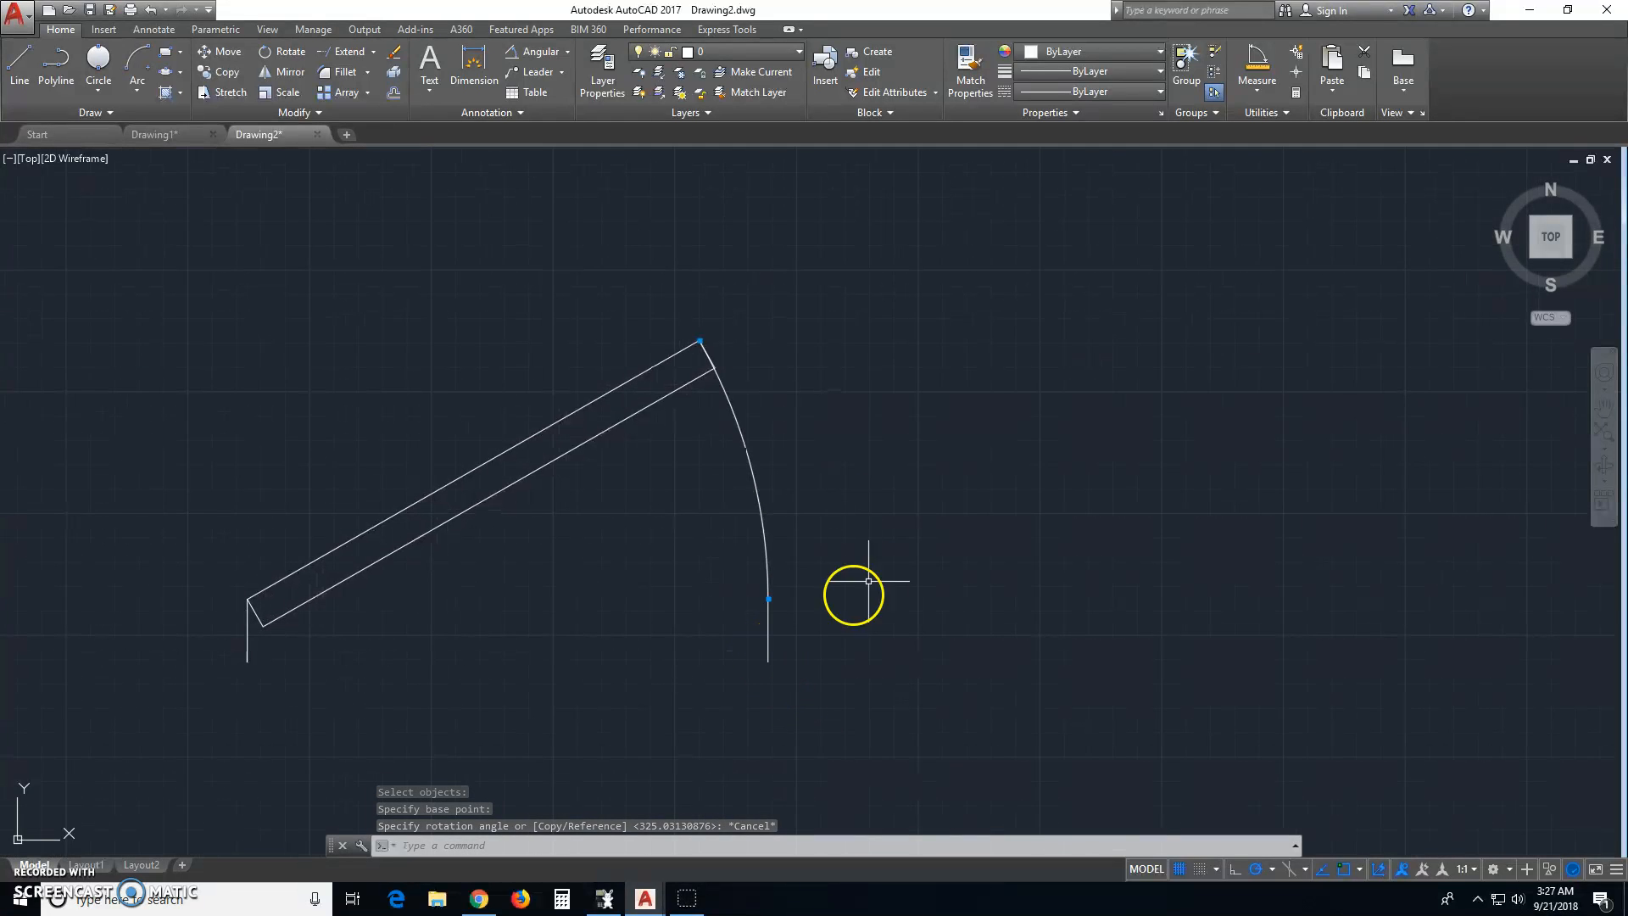
pyautogui.click(217, 31)
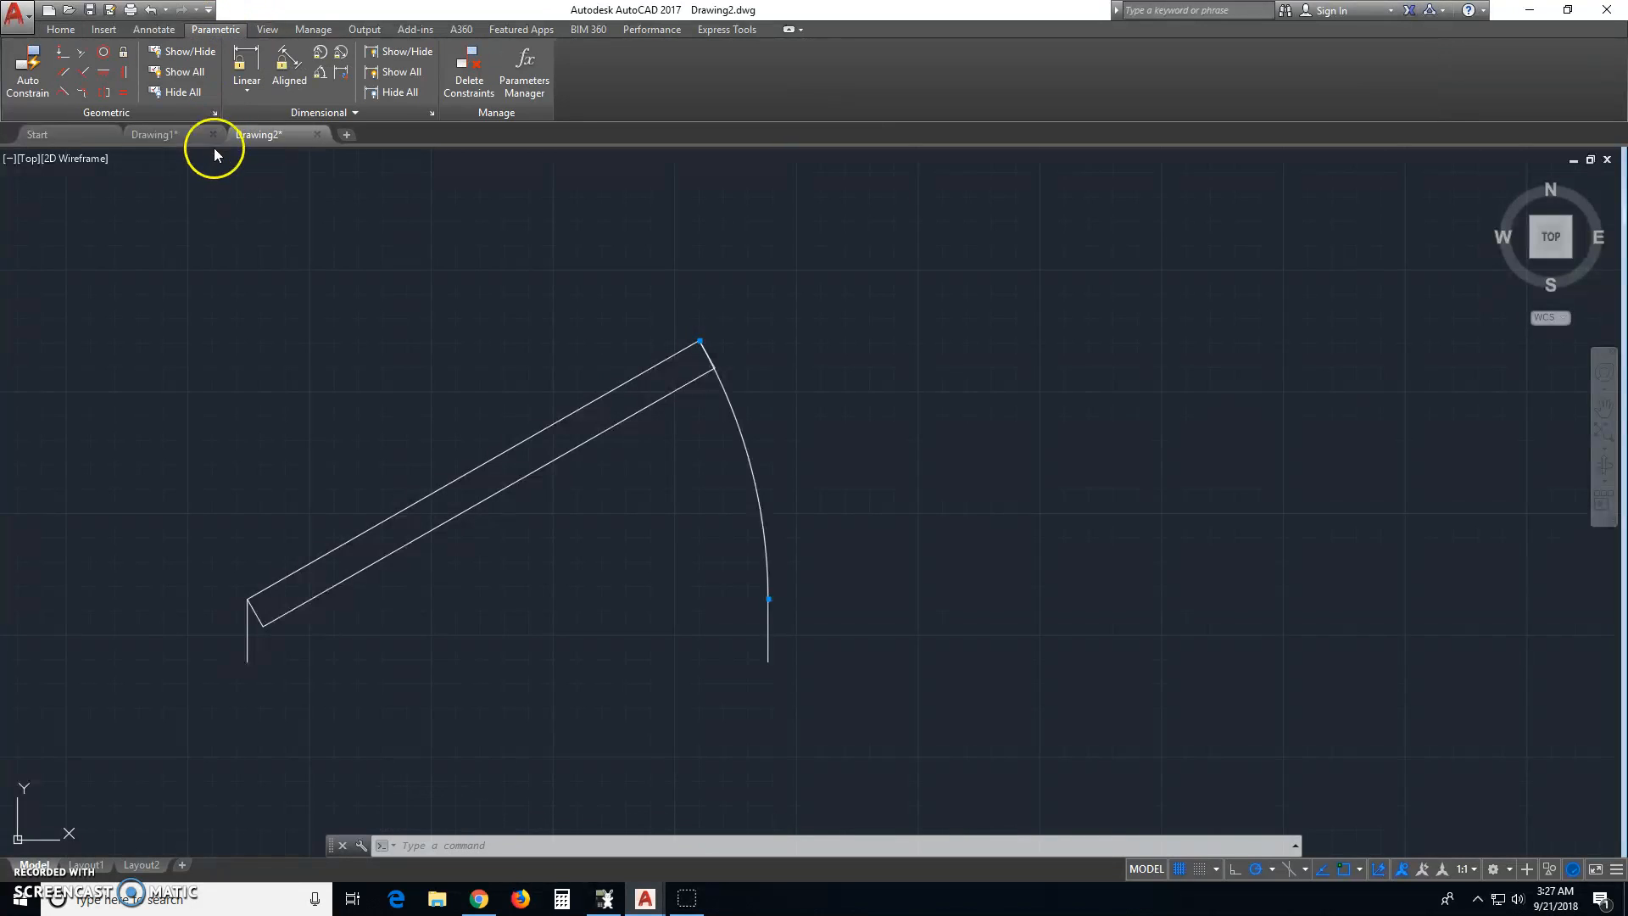
pyautogui.click(124, 54)
pyautogui.scroll(1, 797, 663)
pyautogui.scroll(1, 777, 646)
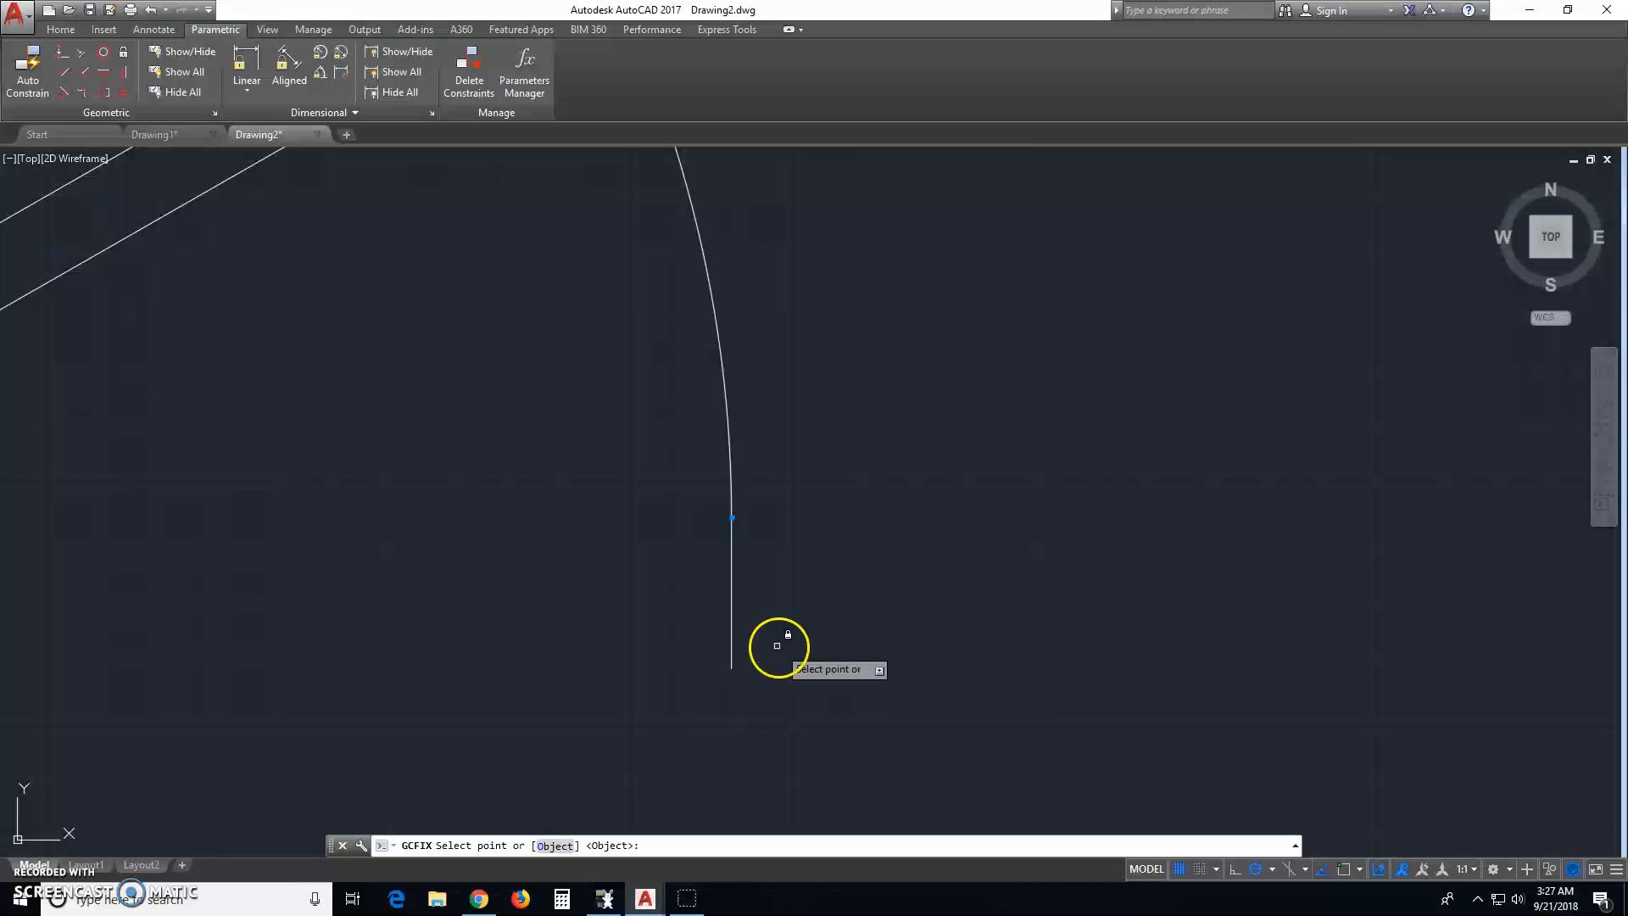
pyautogui.click(732, 644)
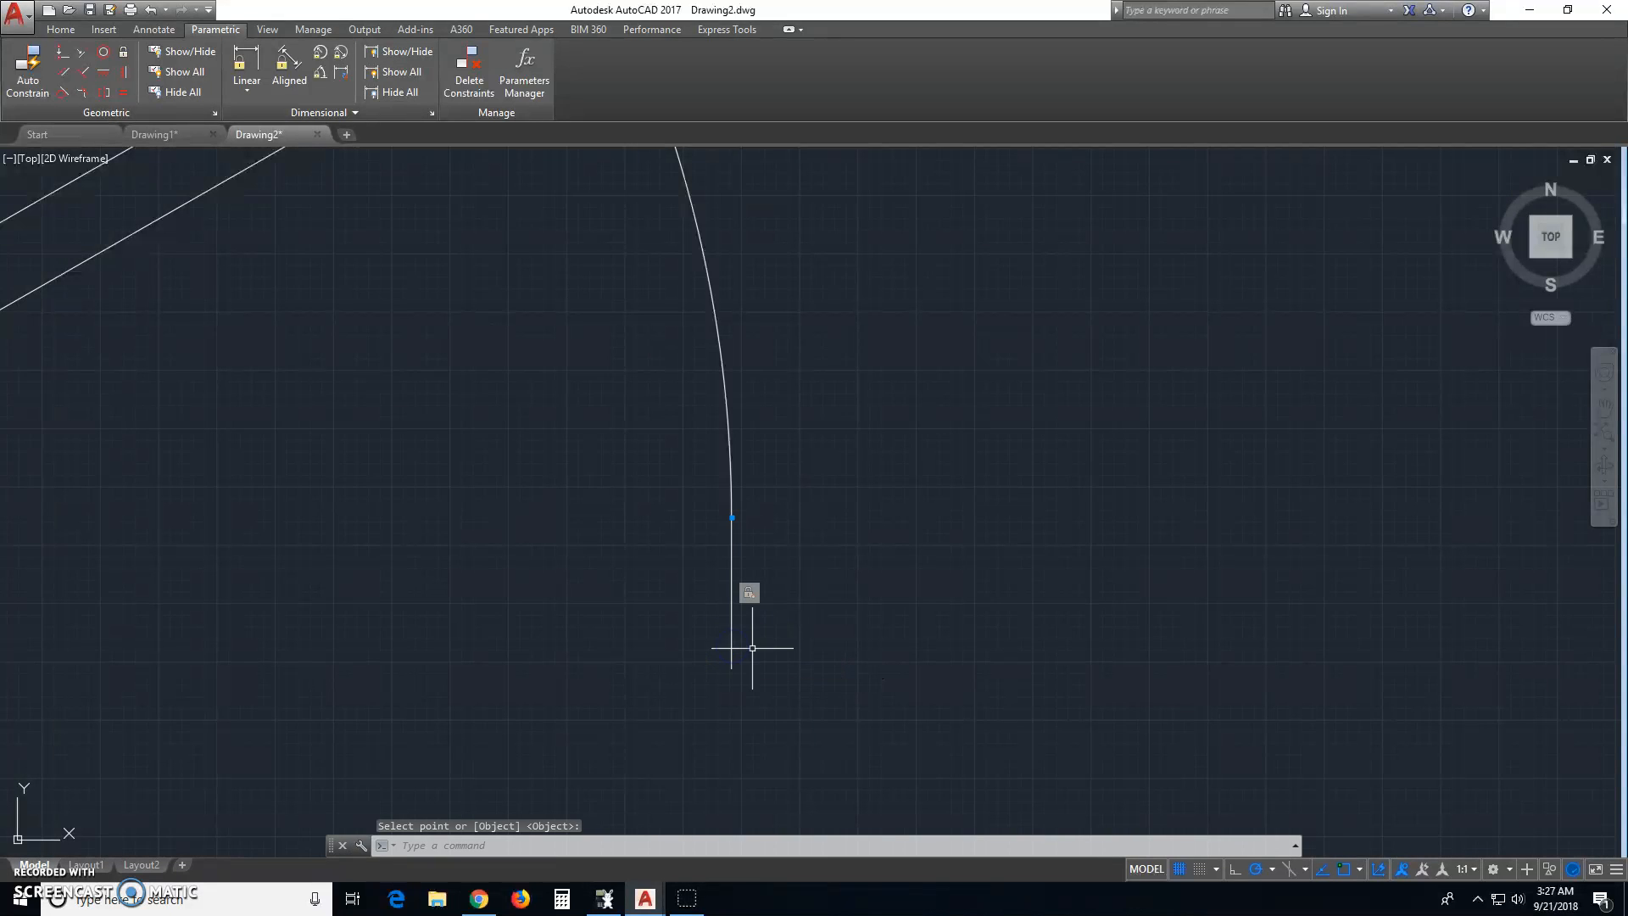
# Apply a second Fix constraint to the upper endpoint of the right jamb line, where it meets the swing arc
pyautogui.rightClick(829, 560)
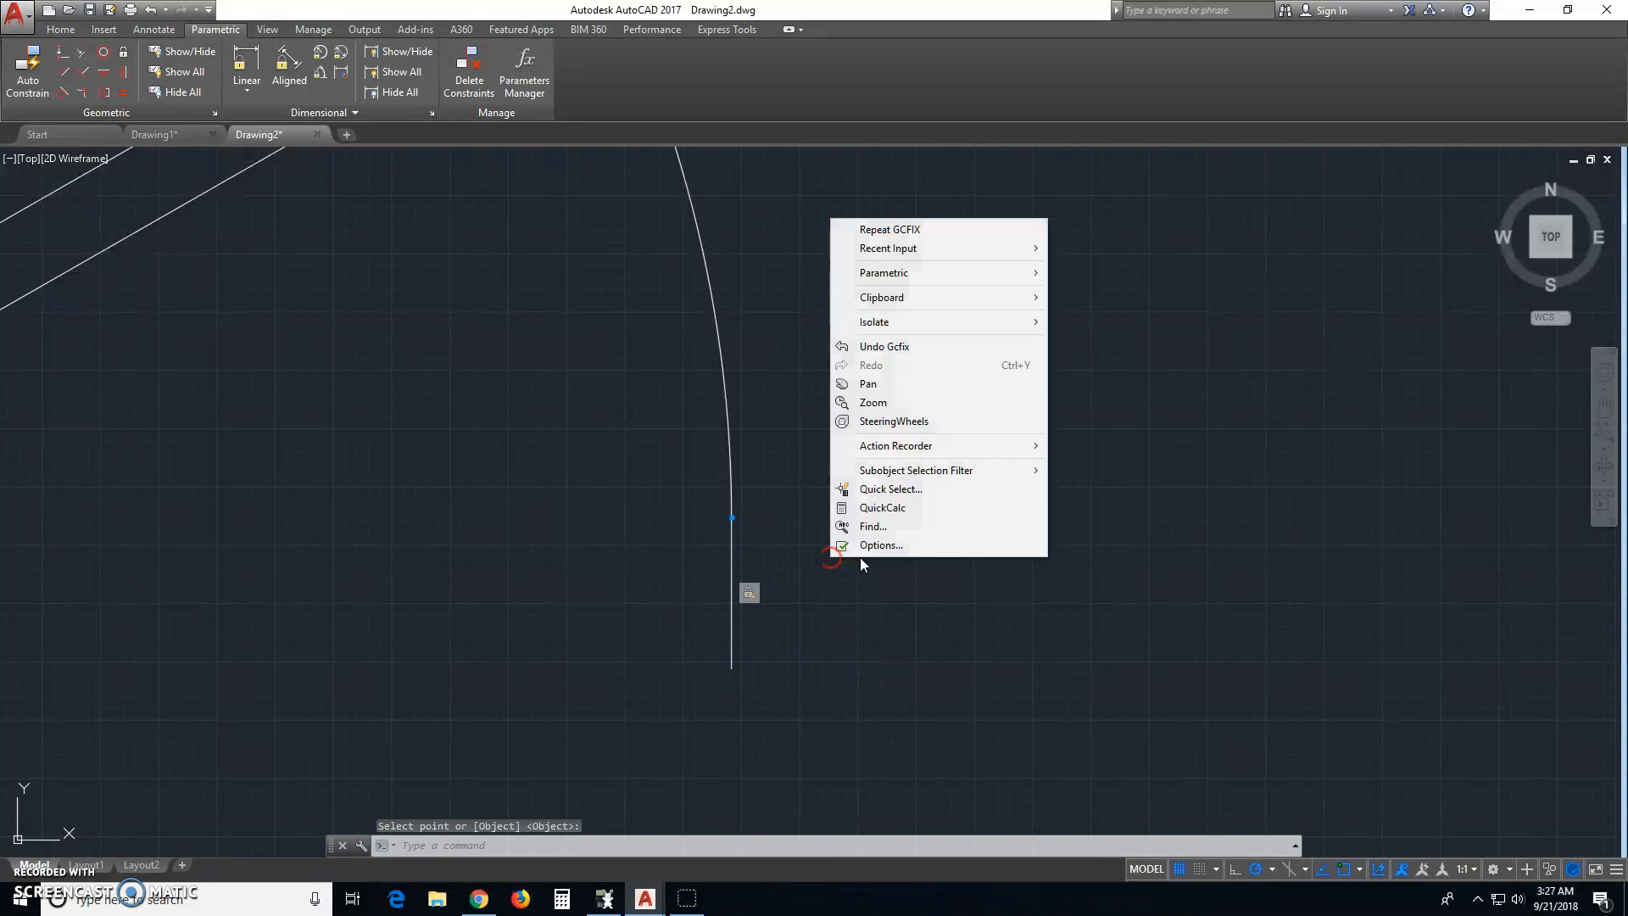
pyautogui.click(917, 224)
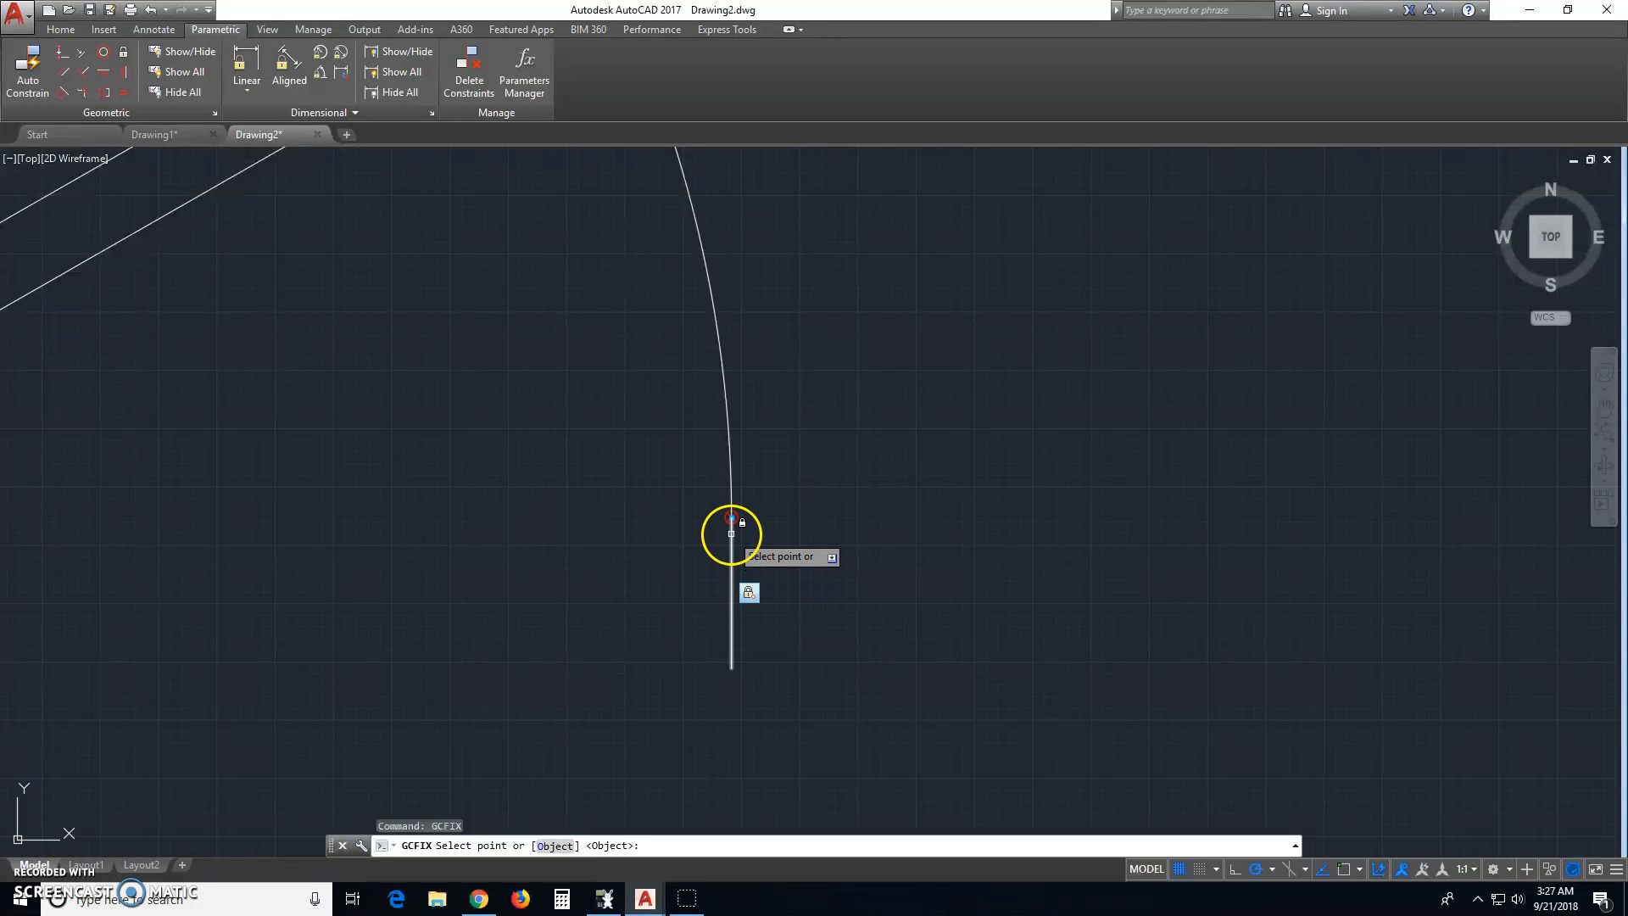
pyautogui.click(732, 534)
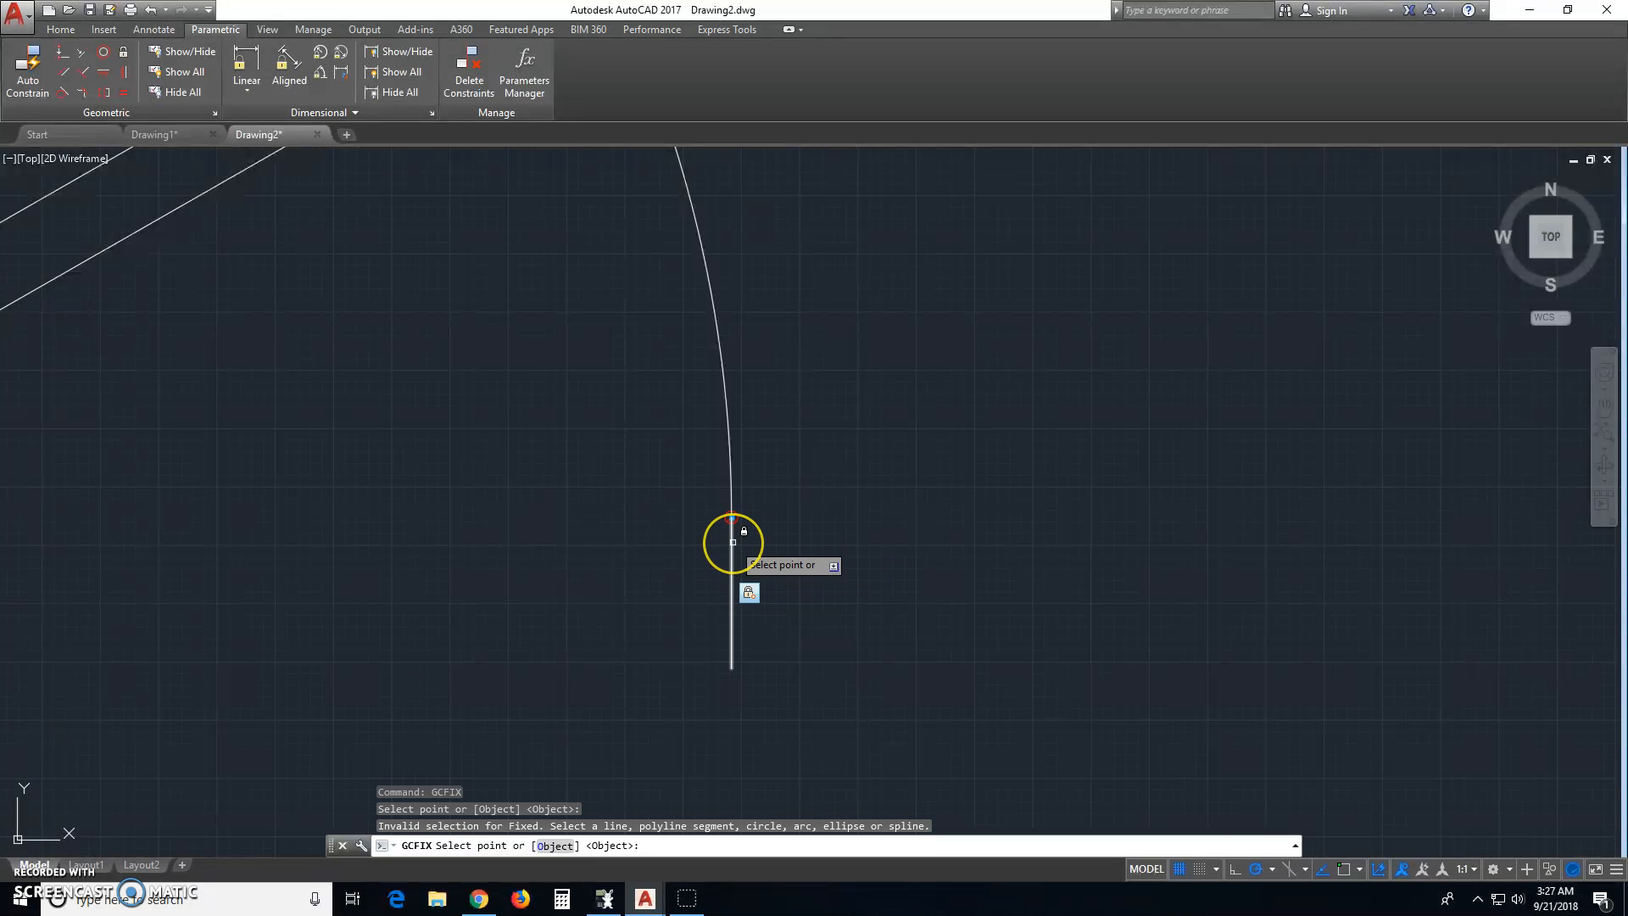
pyautogui.click(732, 542)
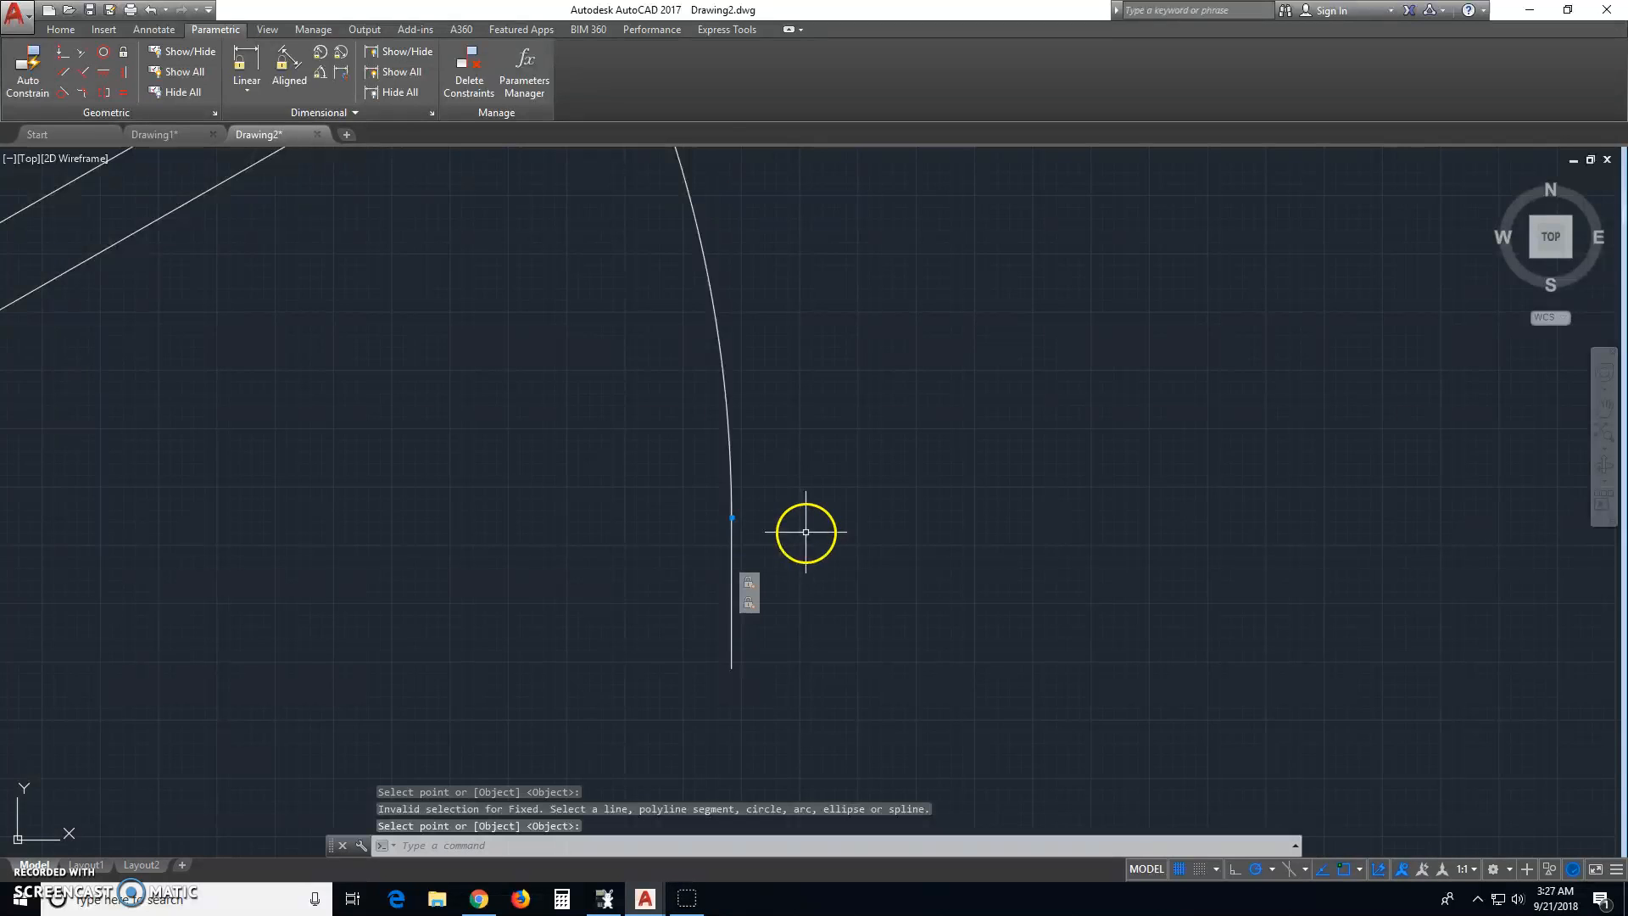
# Rotate the door panel counterclockwise about its upper hinge corner at the left jamb to a wider open position
pyautogui.scroll(-4, 807, 535)
pyautogui.moveTo(662, 531); pyautogui.dragTo(663, 607, button='middle')
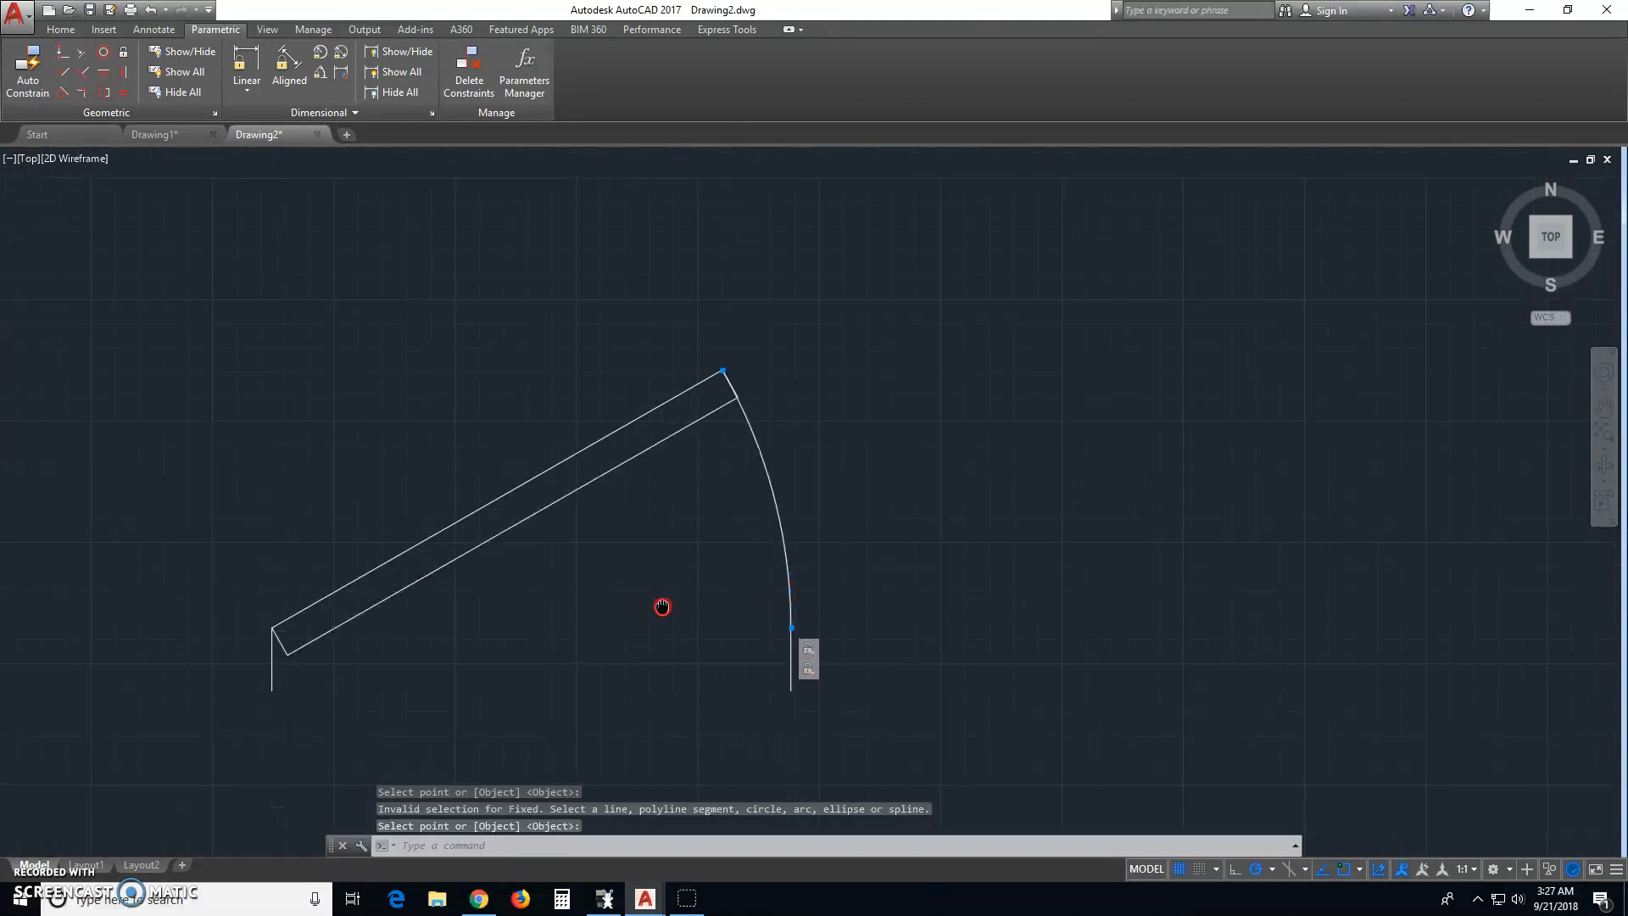
pyautogui.click(81, 29)
pyautogui.click(314, 57)
pyautogui.click(321, 635)
pyautogui.press('Return')
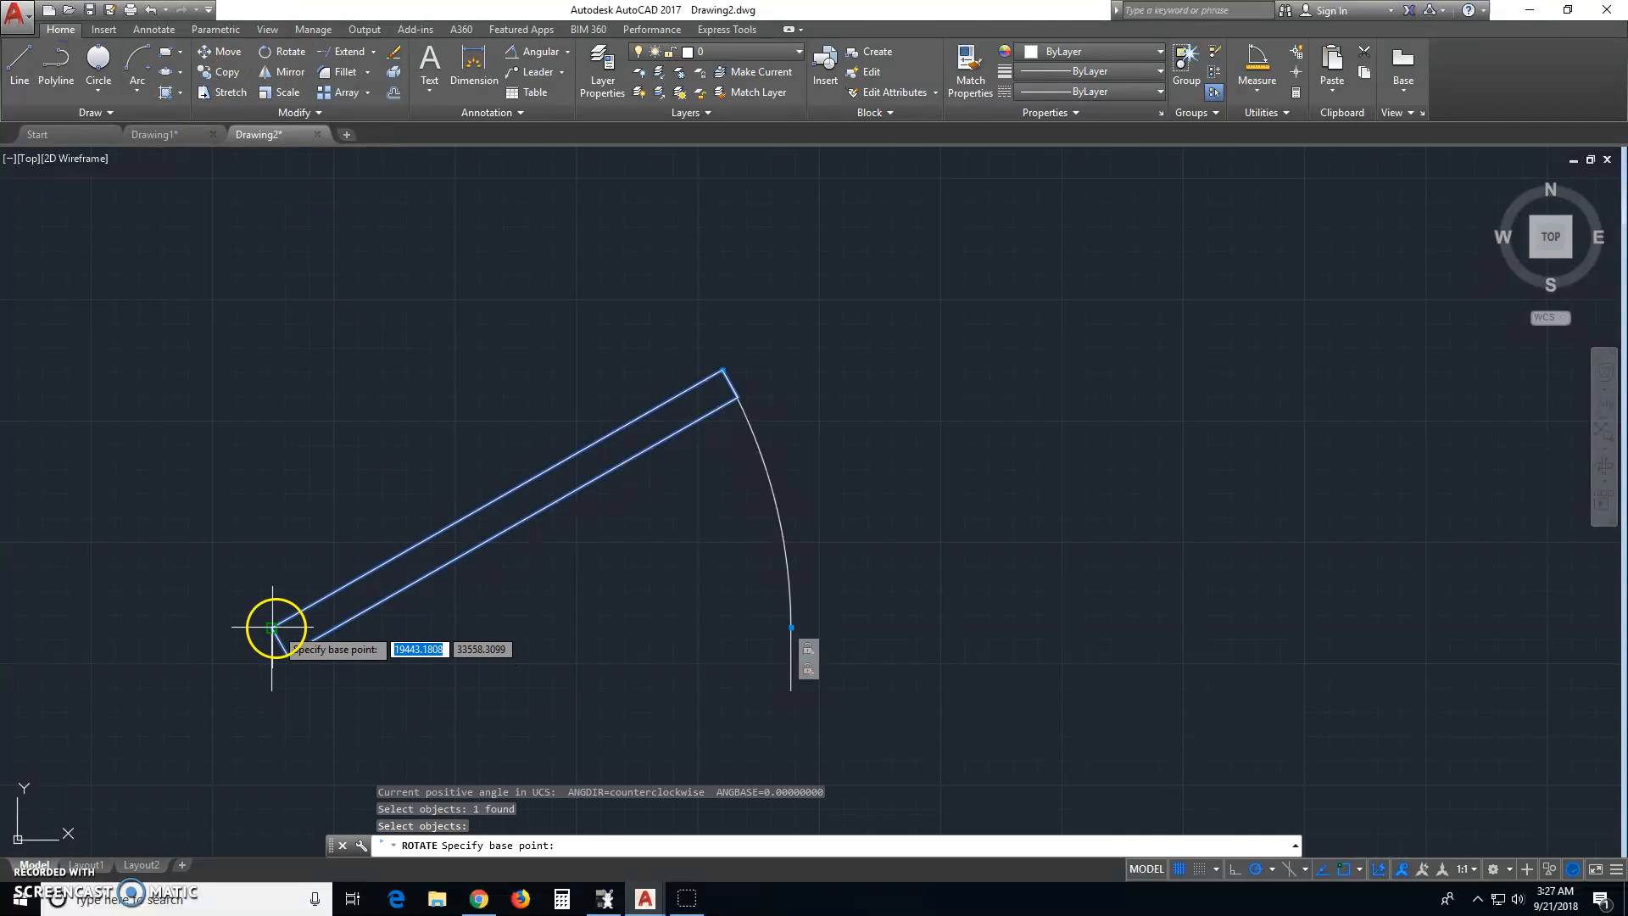
pyautogui.click(272, 628)
pyautogui.moveTo(636, 589); pyautogui.dragTo(803, 563, button='middle')
pyautogui.scroll(-2, 810, 568)
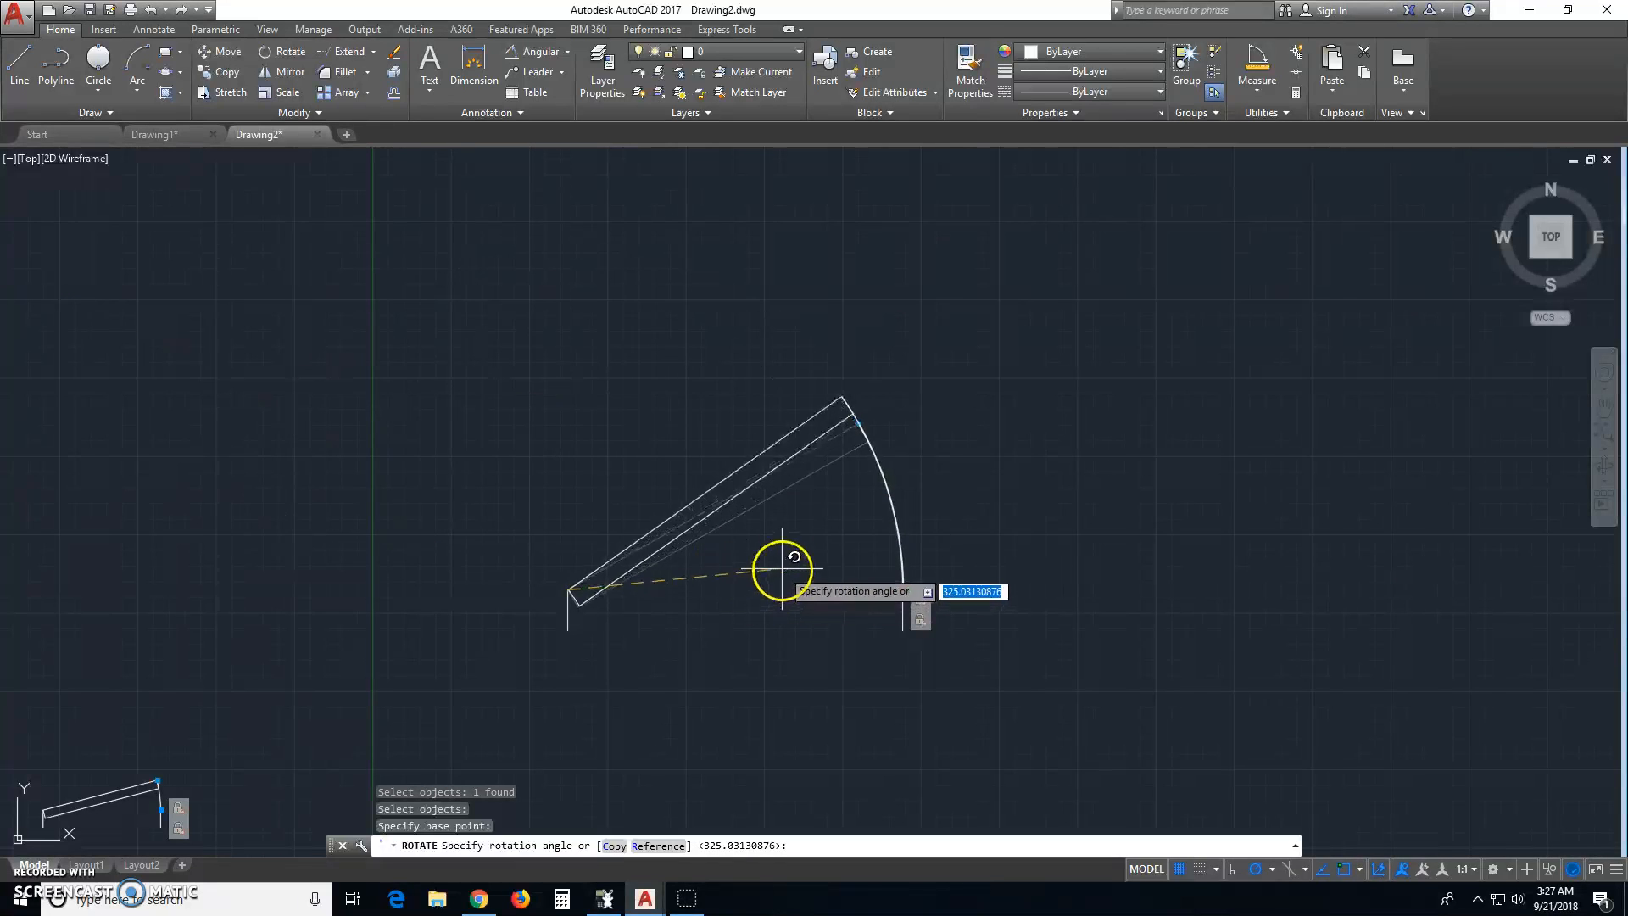
pyautogui.click(1054, 341)
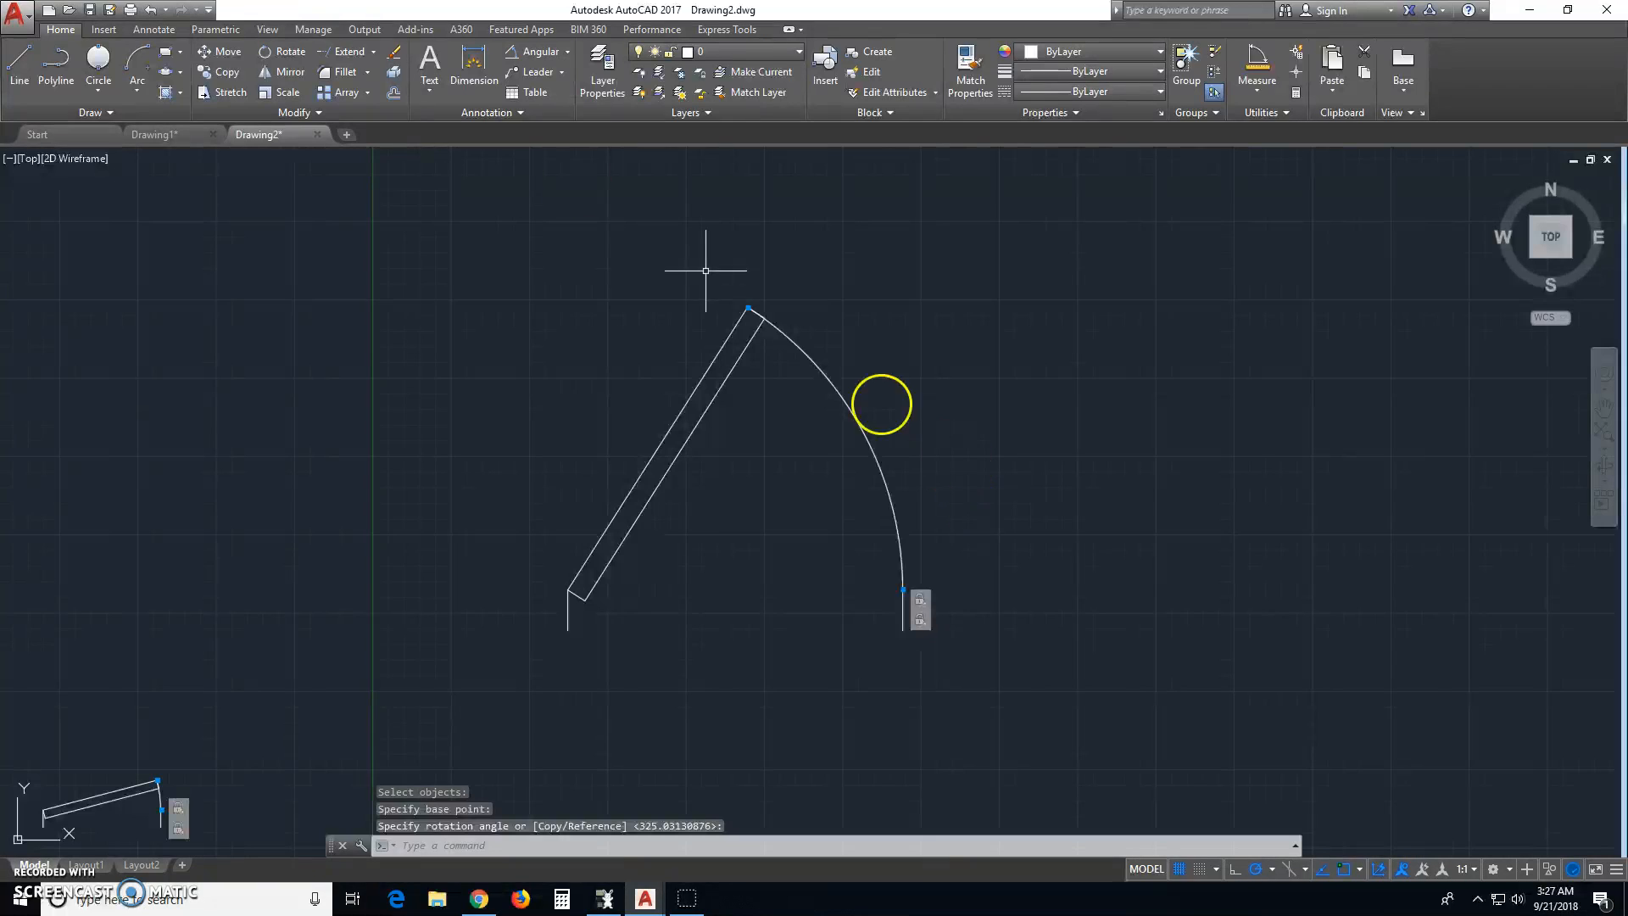
# Hide all geometric constraint markers in the drawing, then show them all again
pyautogui.click(216, 30)
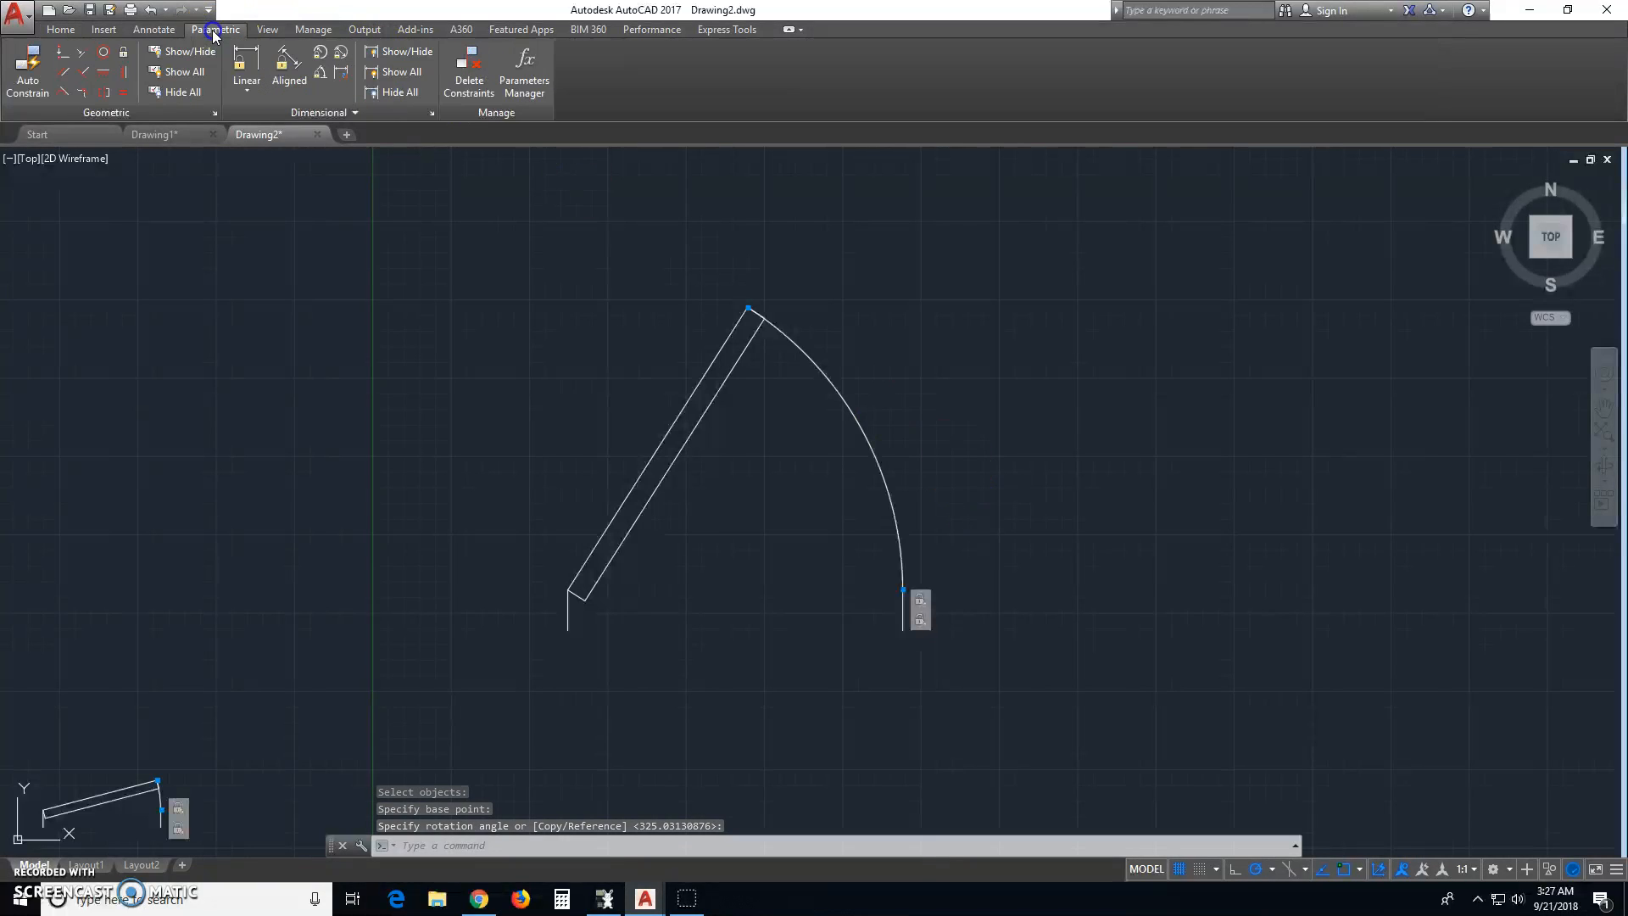
pyautogui.click(185, 87)
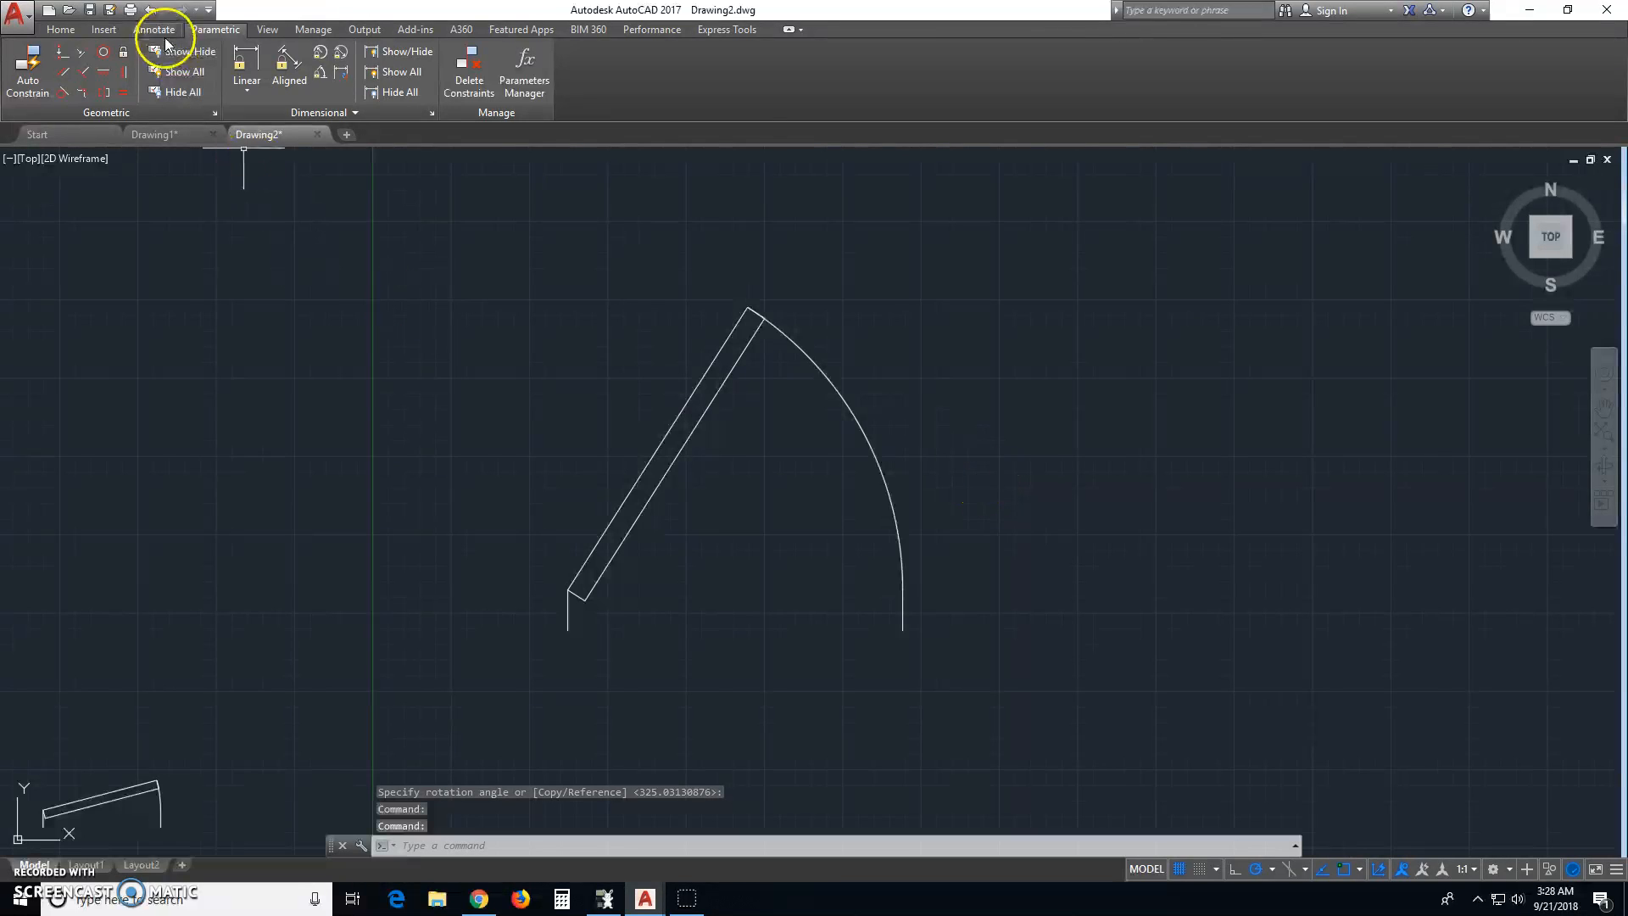
pyautogui.click(179, 76)
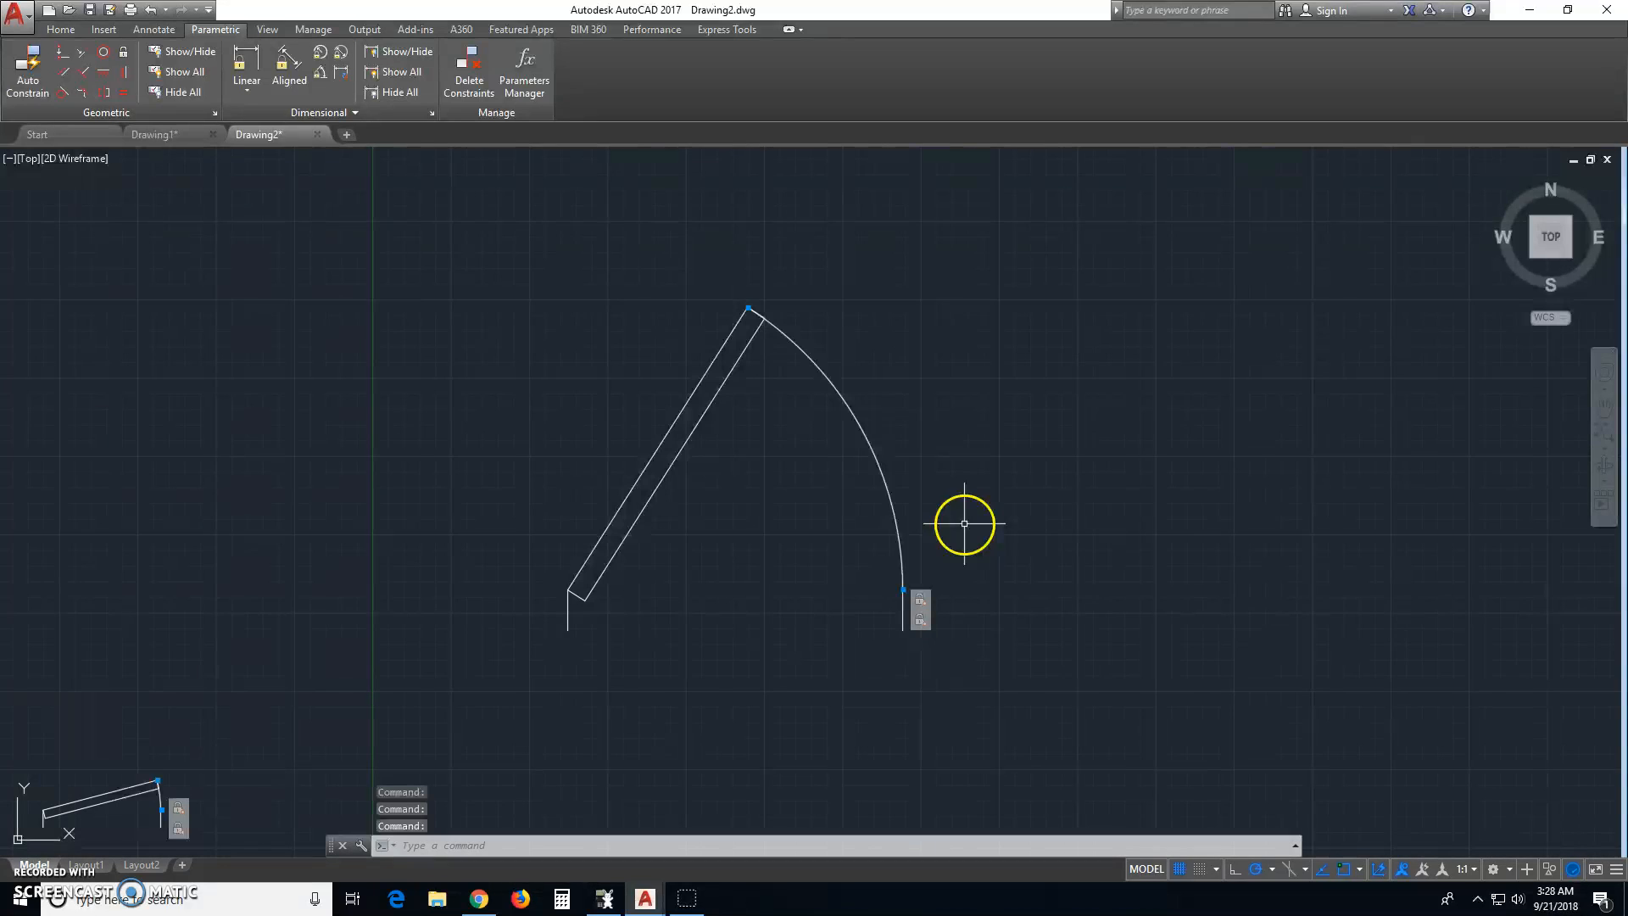
pyautogui.moveTo(964, 522); pyautogui.dragTo(837, 525, button='middle')
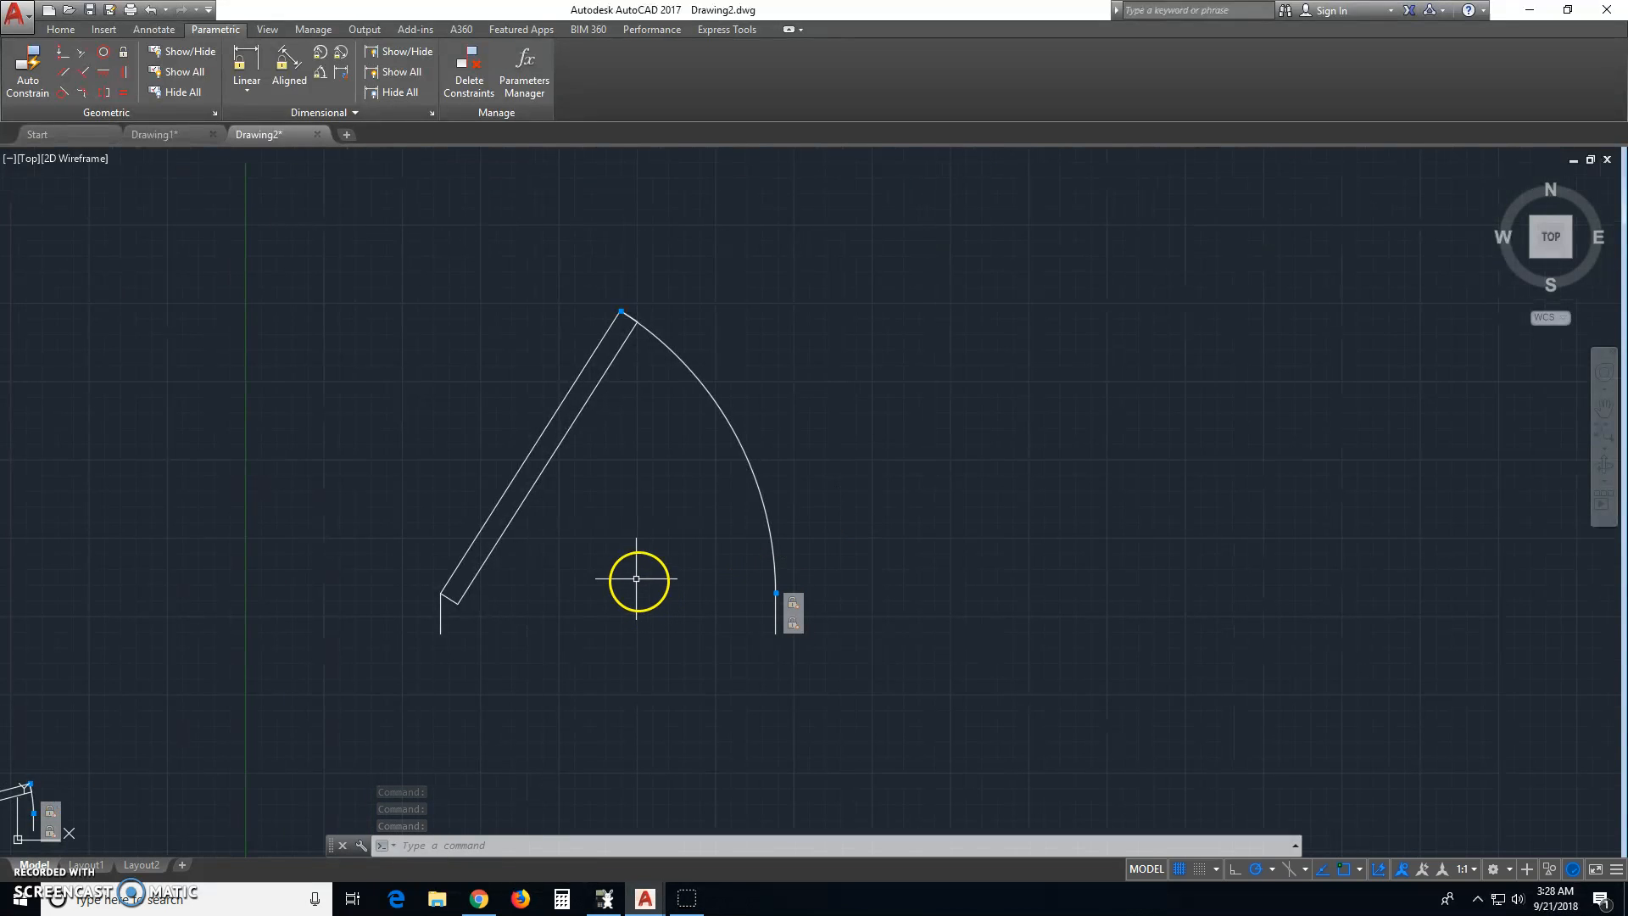